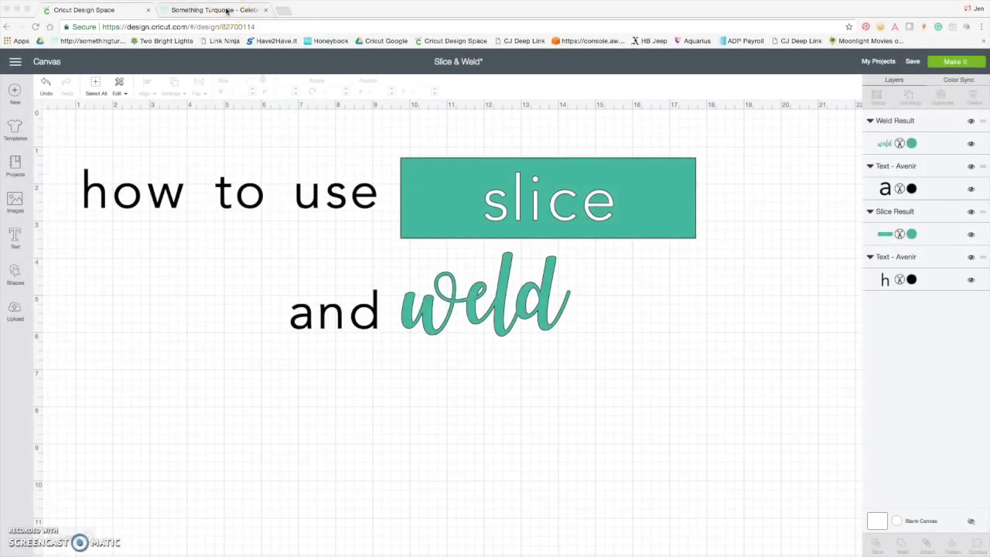
After a glance at the Something Turquoise website, marquee-select all four designs on the Slice & Weld canvas
click(226, 11)
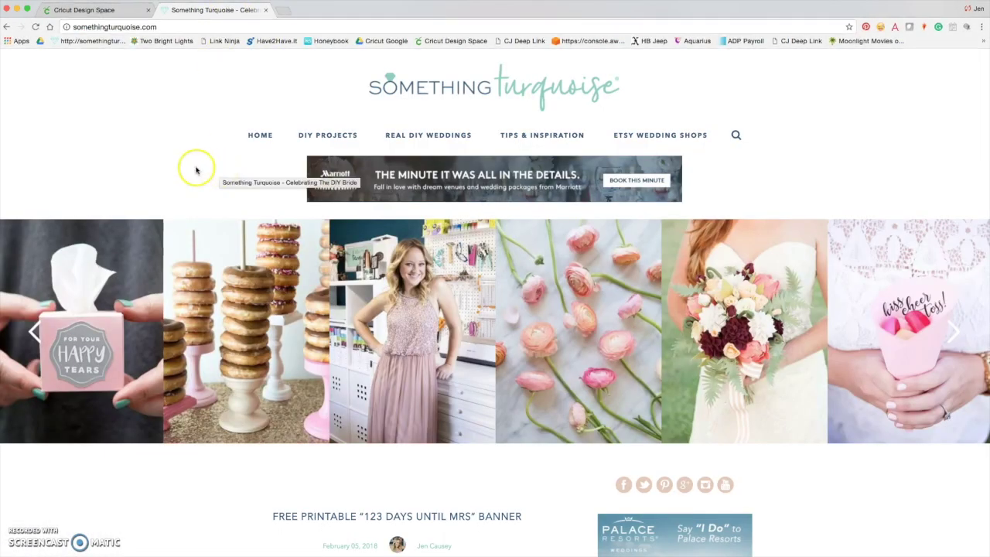
click(97, 11)
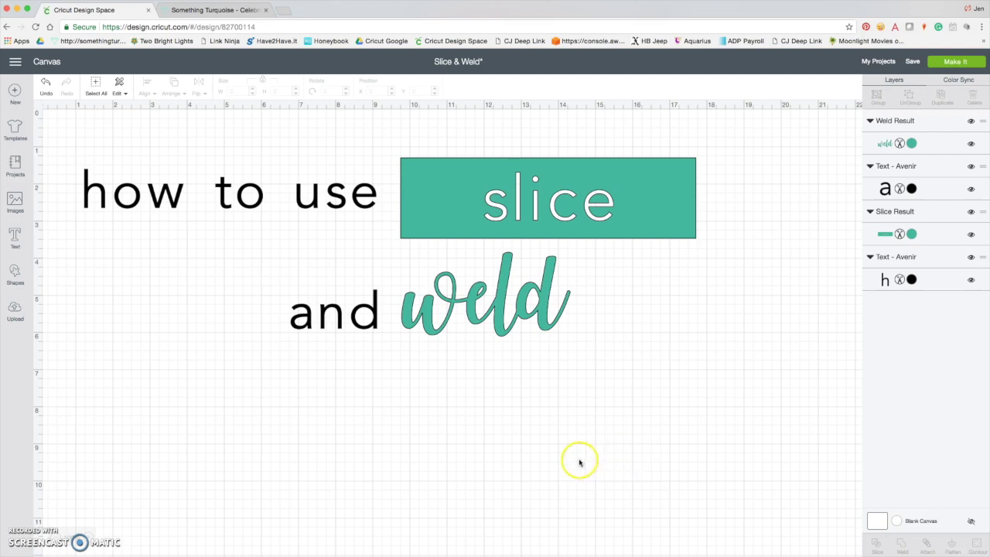
drag(60, 125, 782, 386)
Delete the four selected designs and add a large circle to the empty canvas
key(Delete)
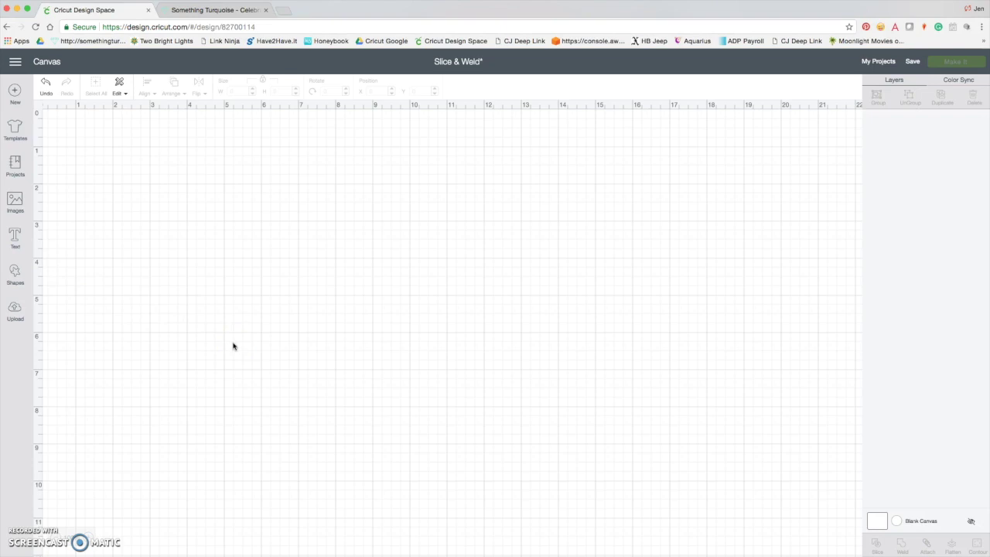
click(15, 274)
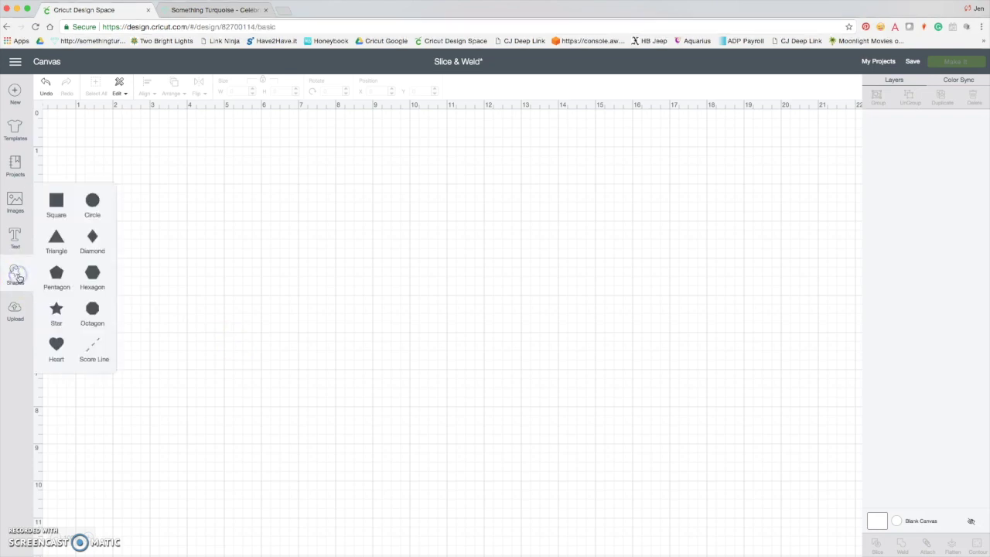
click(93, 203)
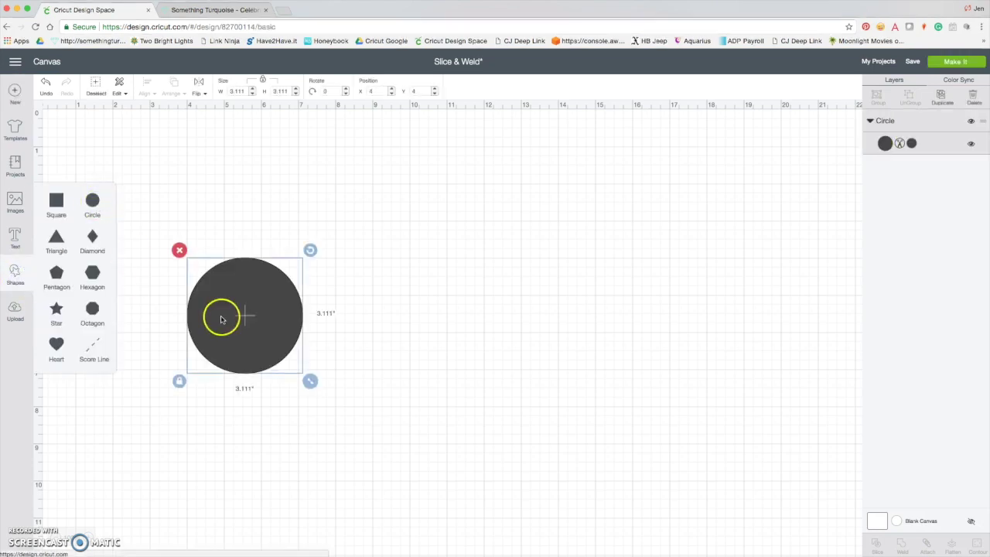
Add a small ear circle, duplicate it, place both ears above the big circle, and select all three
click(90, 203)
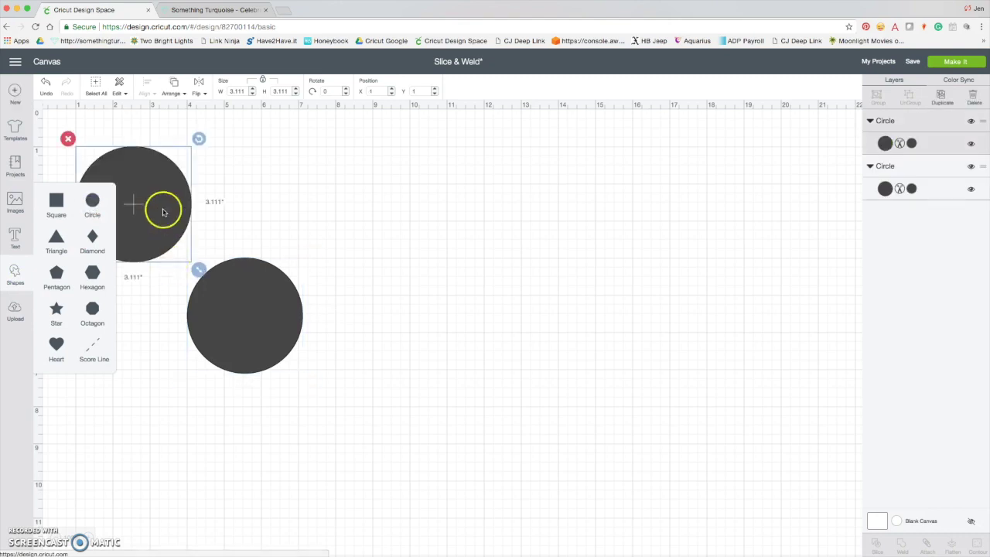
drag(197, 272, 288, 267)
key(super+d)
click(376, 356)
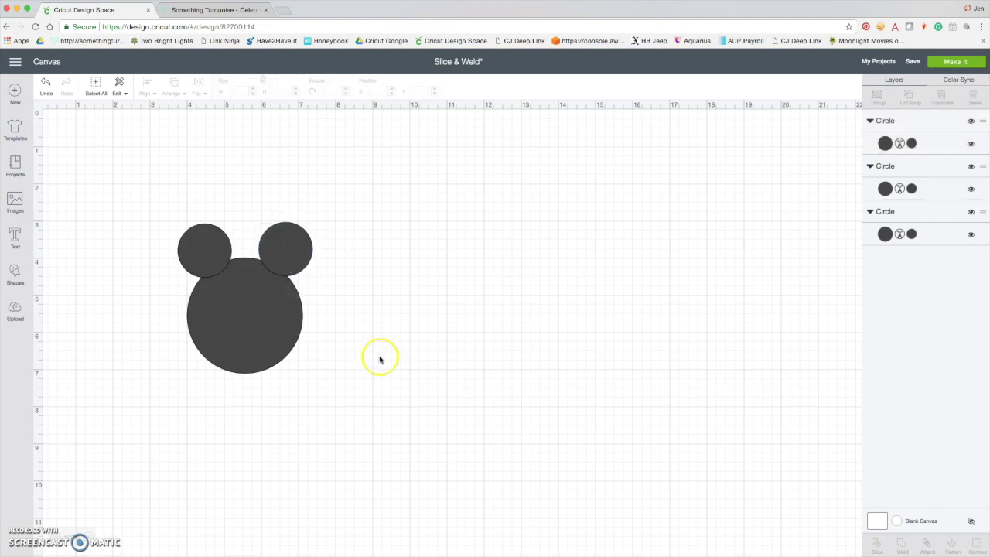
drag(150, 191, 346, 397)
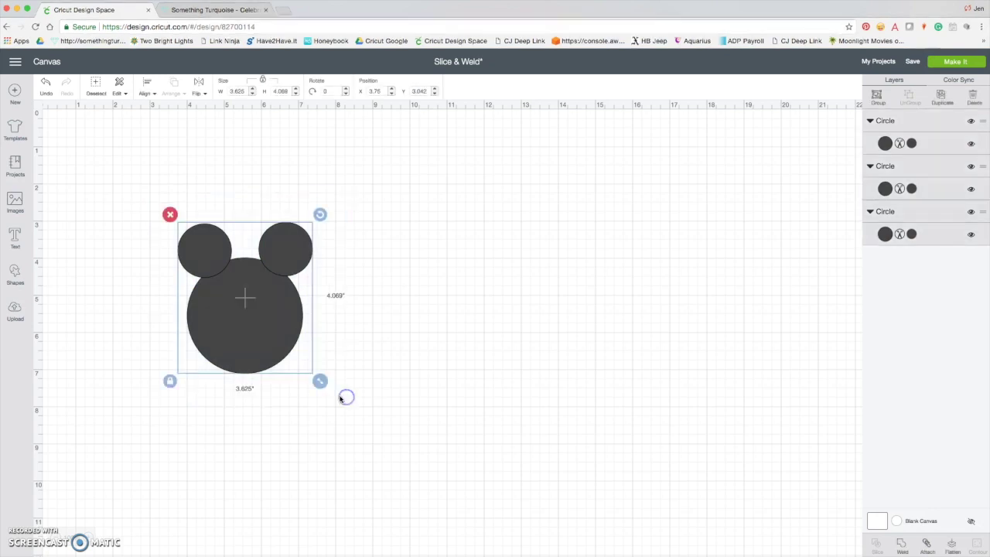
Weld the circles, shrink the mouse head to about 2.99 × 3.42 in, tilt it, and move it top-left
click(902, 547)
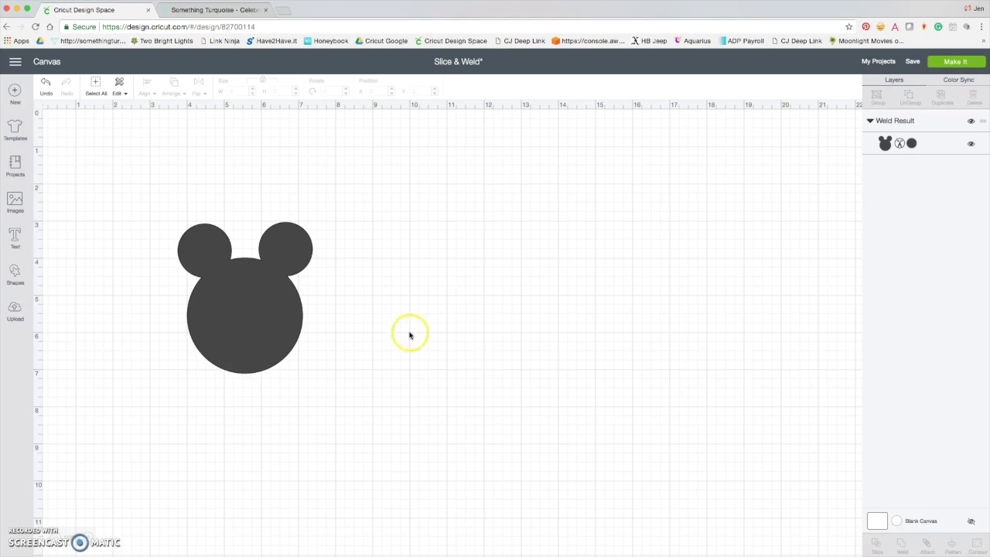
click(235, 311)
drag(320, 381, 648, 532)
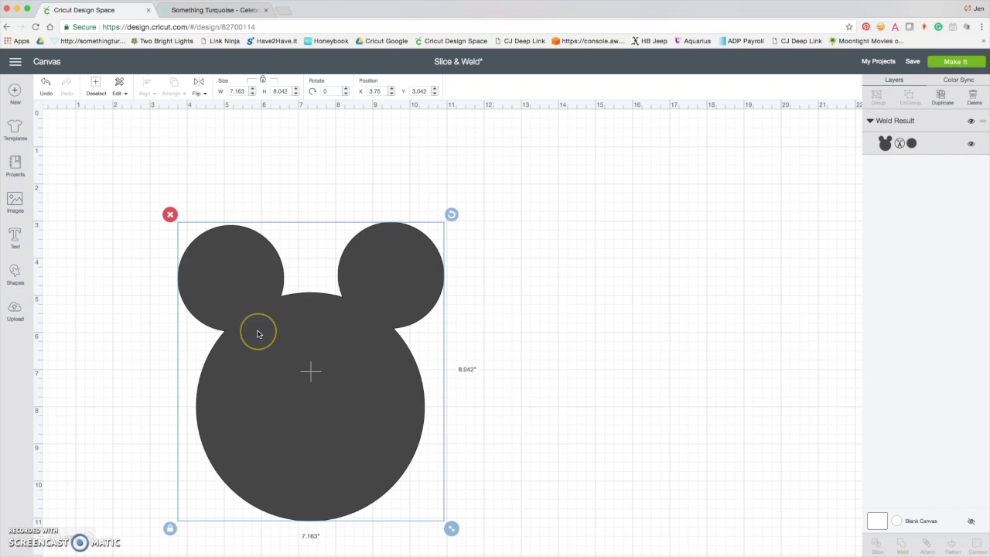
drag(353, 400, 296, 330)
drag(394, 459, 198, 283)
drag(237, 142, 224, 127)
drag(208, 259, 161, 248)
Add a Watermelon Script 'hello' text, enlarge it, and place it beside the mouse head
click(244, 276)
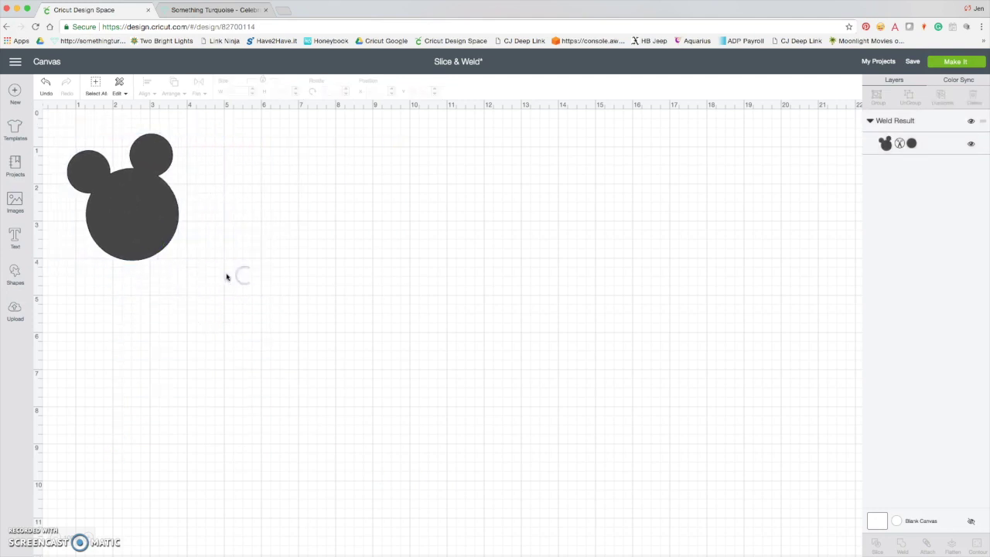
click(16, 283)
click(15, 238)
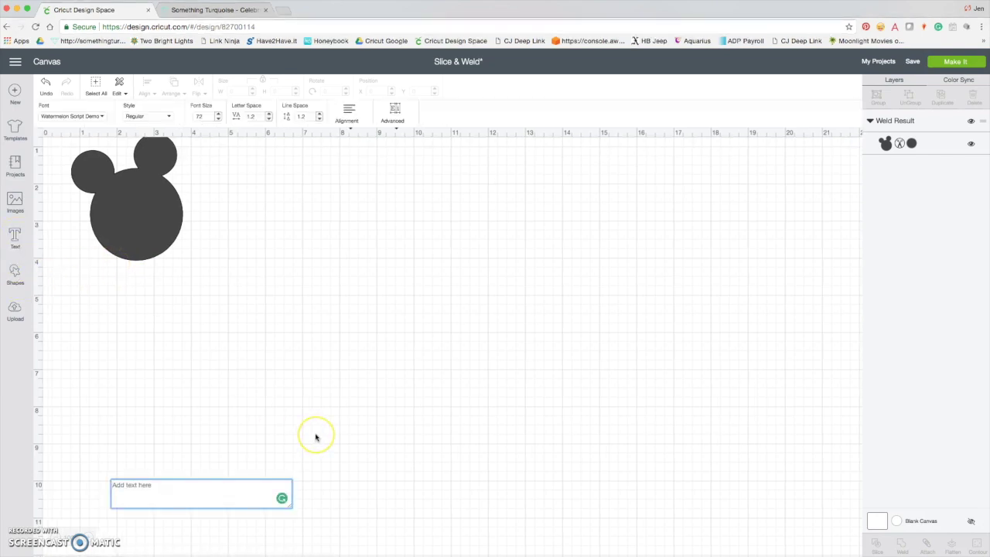
text(hello)
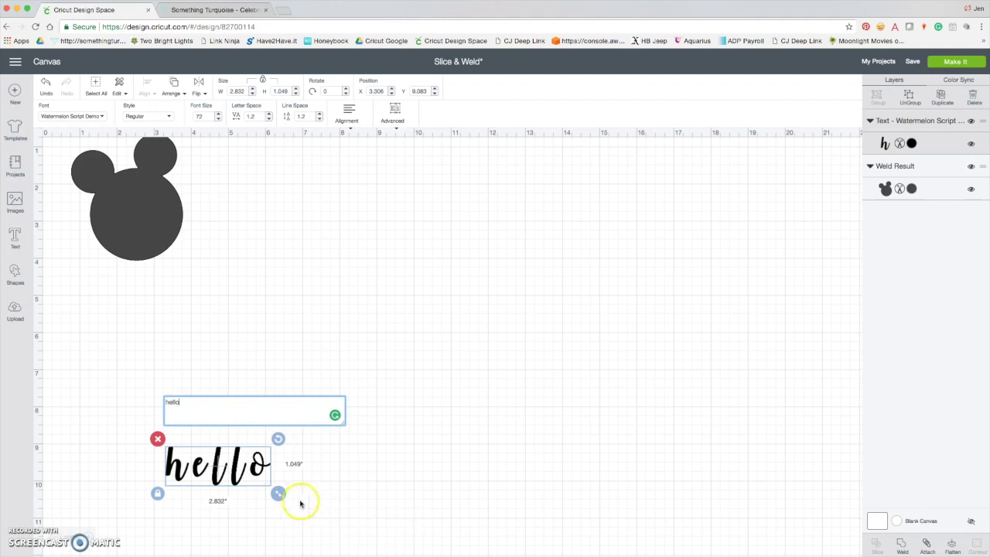
click(281, 495)
drag(281, 494, 408, 539)
drag(327, 521, 408, 261)
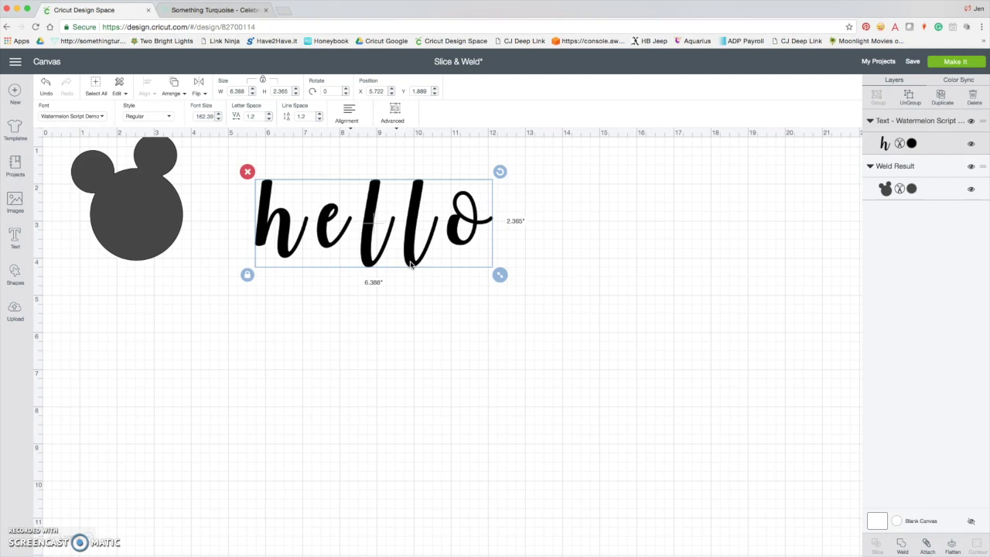
Ungroup hello to letters, pull e, l, l and o closer together, and slightly enlarge the h
click(394, 113)
click(393, 140)
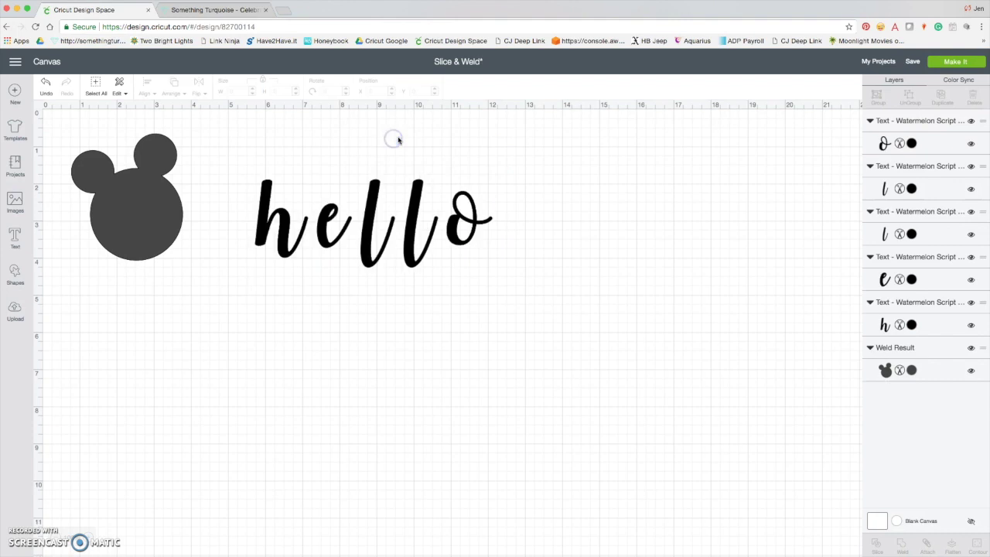
click(326, 246)
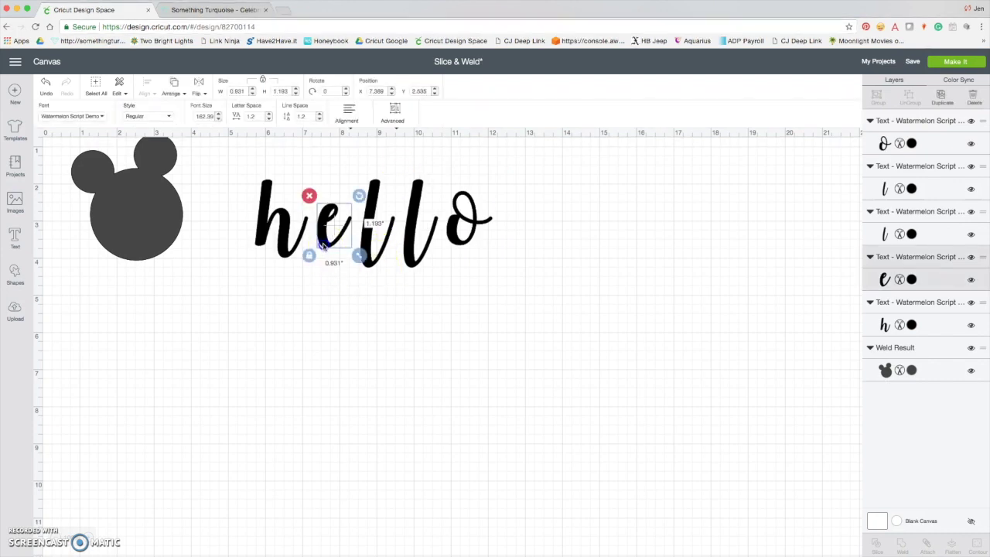
drag(325, 244, 303, 244)
drag(364, 260, 330, 257)
drag(403, 261, 357, 258)
click(424, 278)
drag(453, 239, 390, 237)
click(279, 239)
drag(313, 265, 318, 271)
click(315, 310)
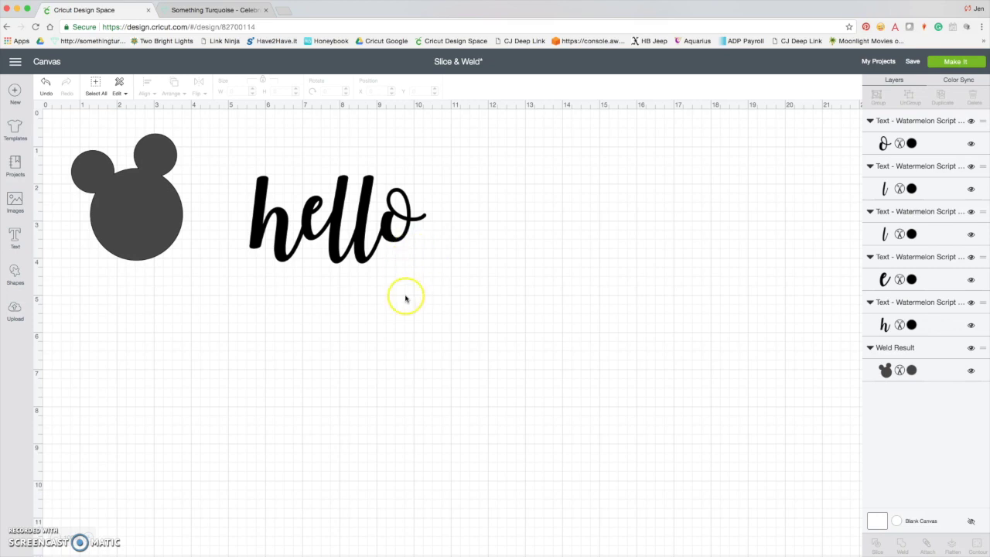
Nudge the h, then weld all five hello letters into one shape and enlarge it
mouse_move(280, 260)
mouse_down()
mouse_move(267, 267)
mouse_move(285, 260)
mouse_up()
click(313, 310)
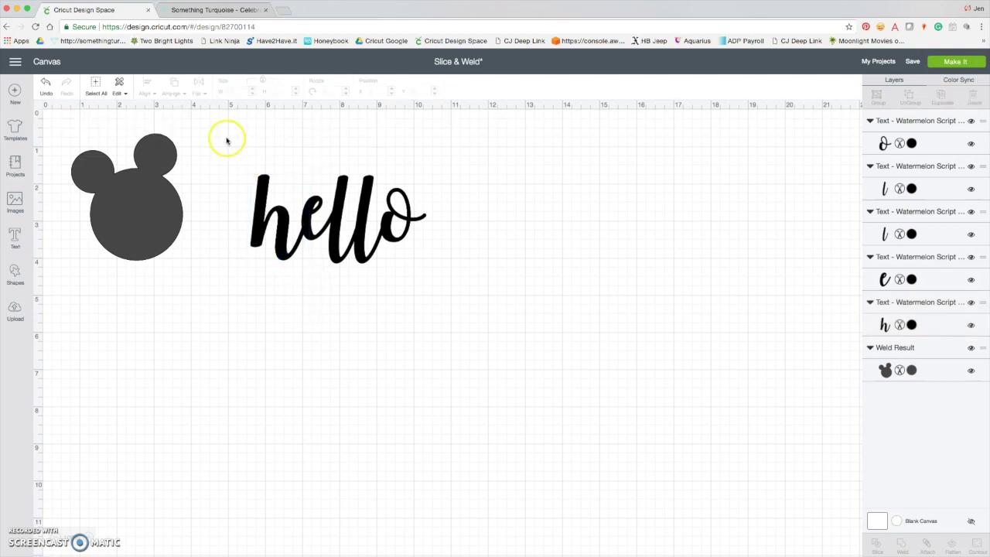
drag(227, 138, 465, 307)
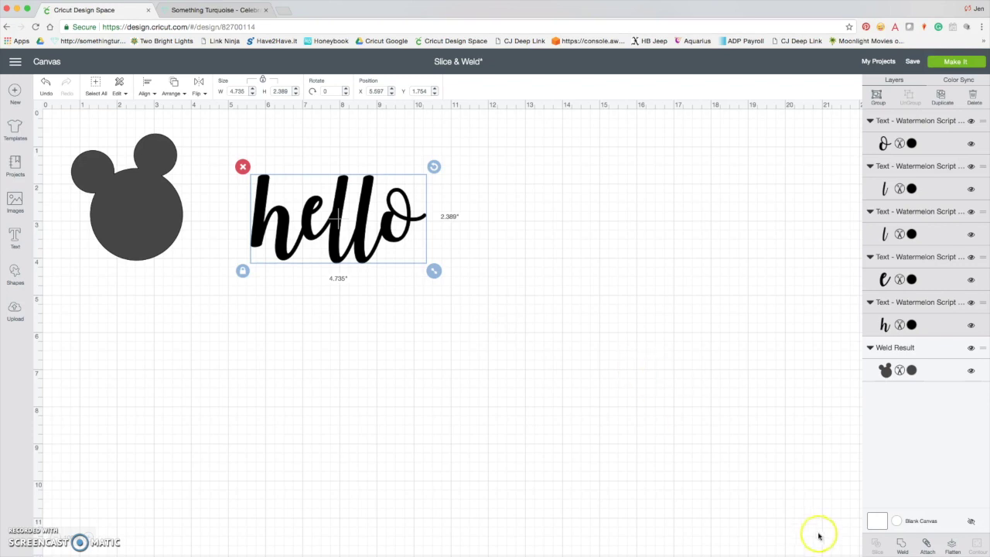
click(901, 543)
click(369, 263)
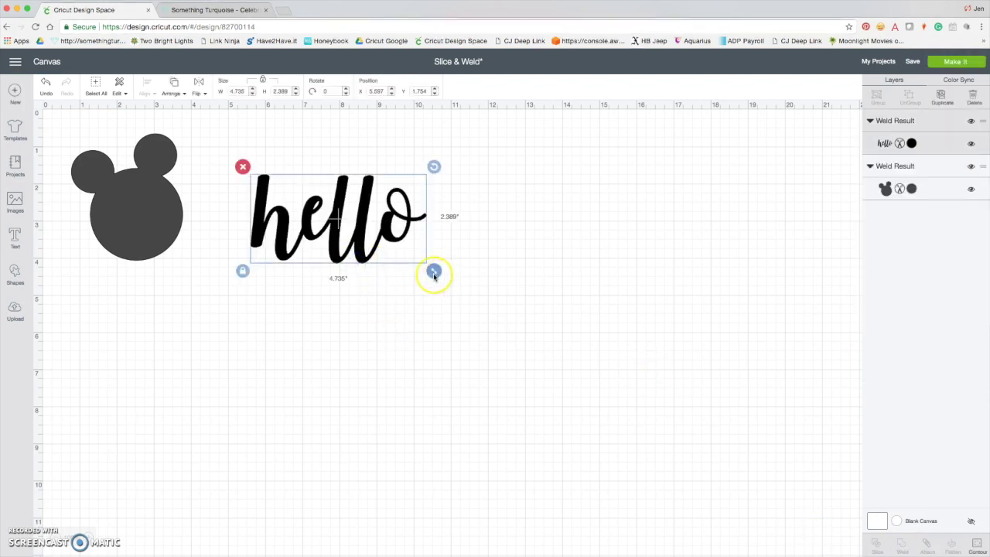
drag(433, 271, 729, 530)
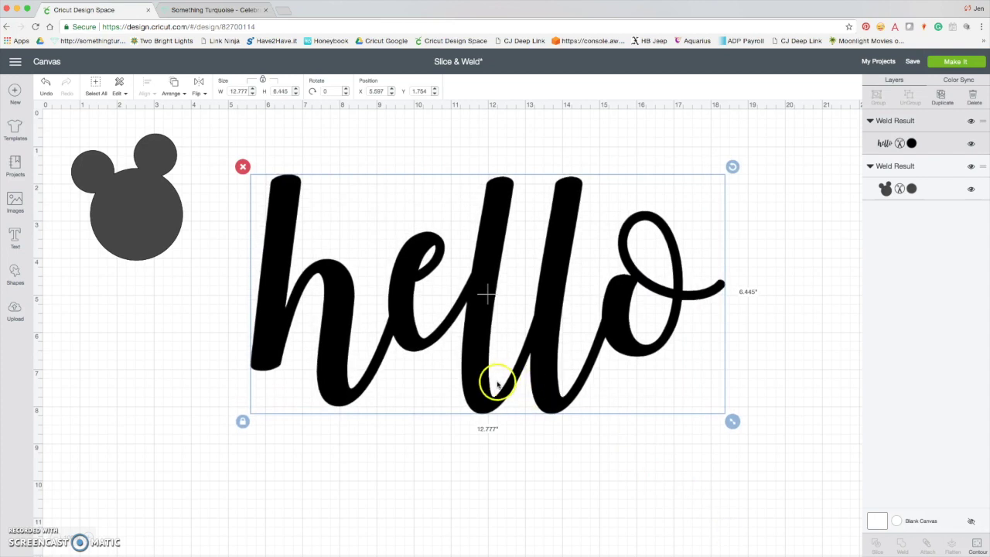
Colour the welded hello pink
click(911, 143)
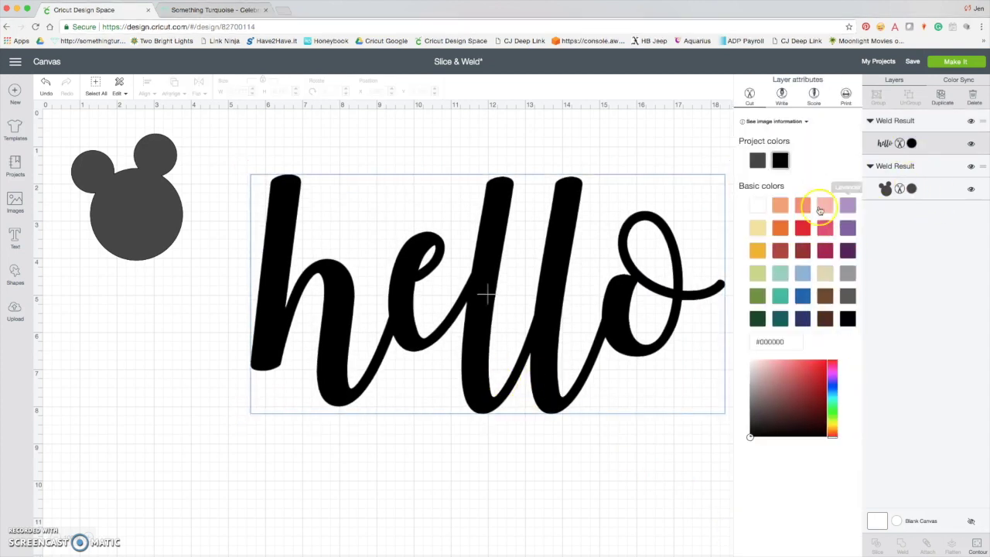
click(829, 204)
click(521, 457)
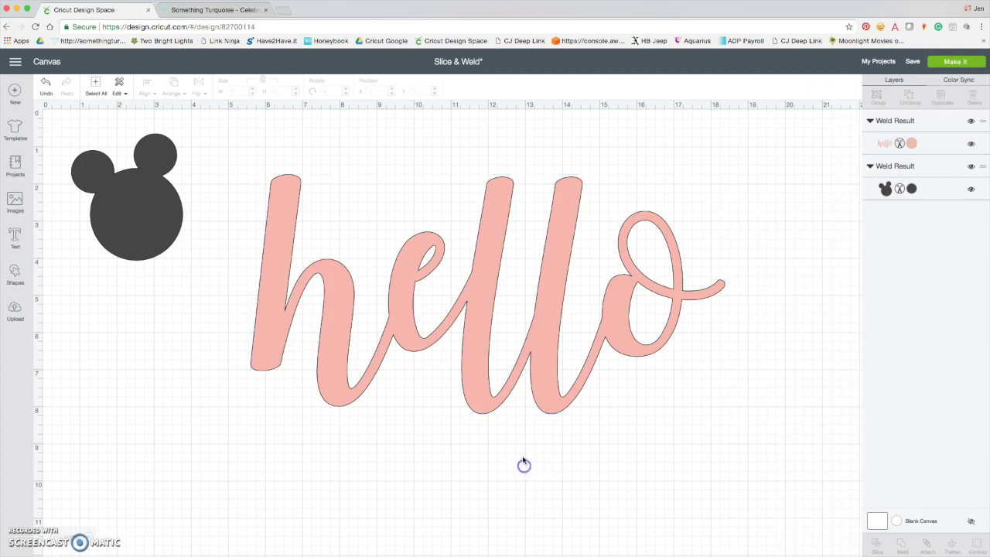
Shrink hello to about 6.068 × 3.061 in and position it beside the mouse head
drag(471, 394, 451, 357)
drag(706, 386, 559, 327)
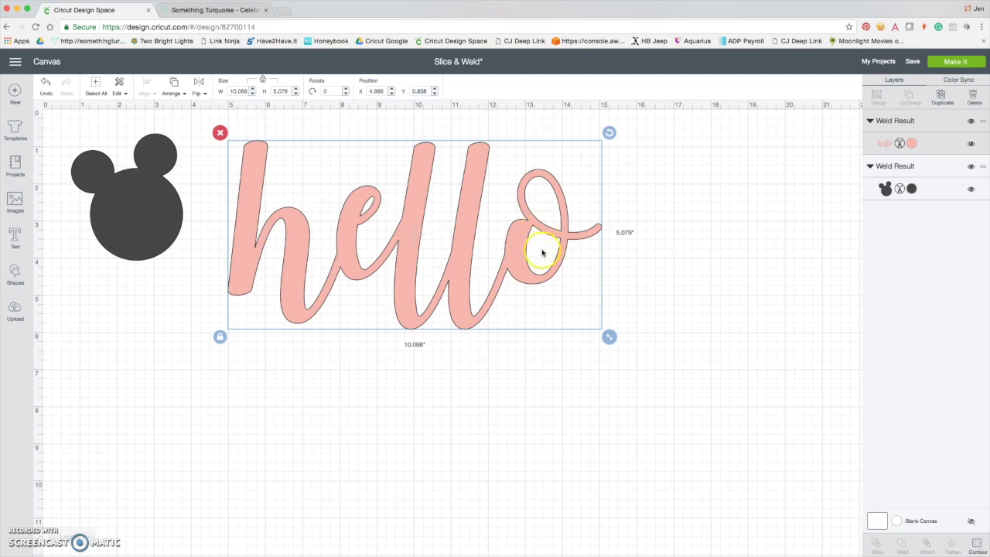
drag(608, 336, 464, 257)
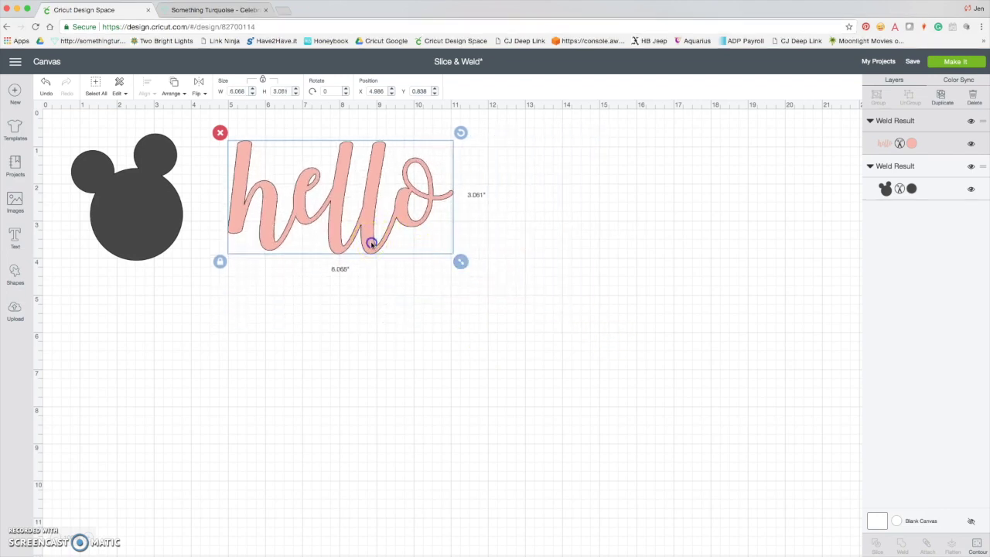
drag(376, 242, 379, 247)
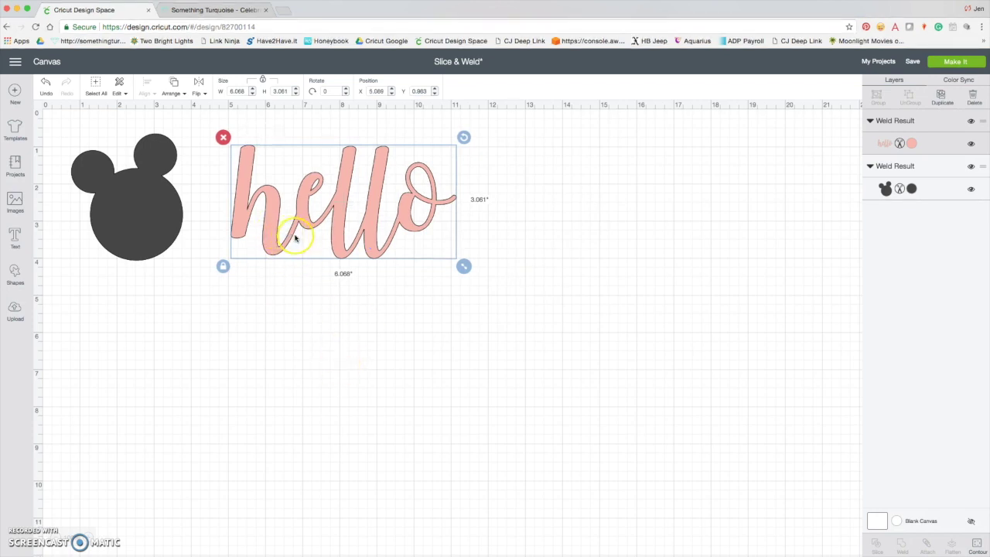
click(390, 358)
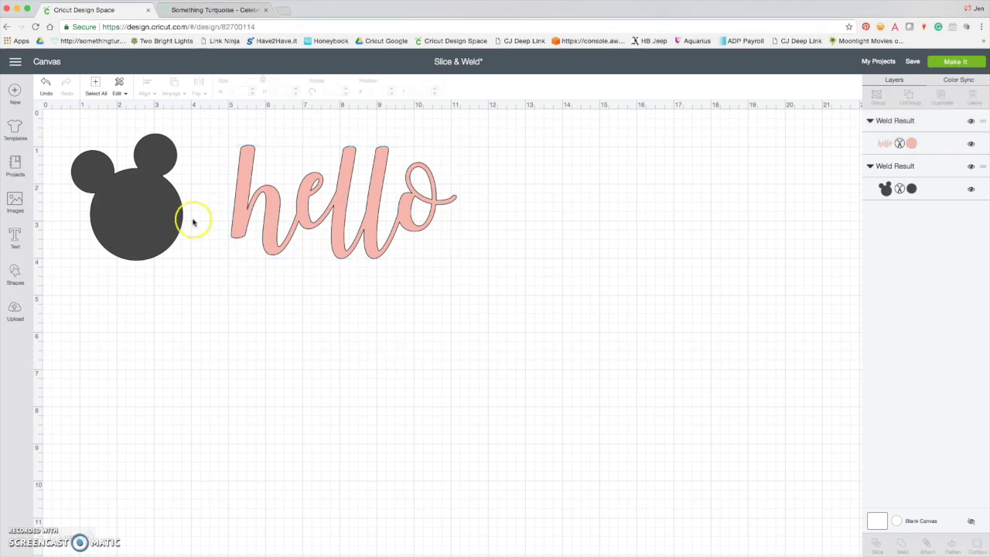
click(180, 209)
click(281, 232)
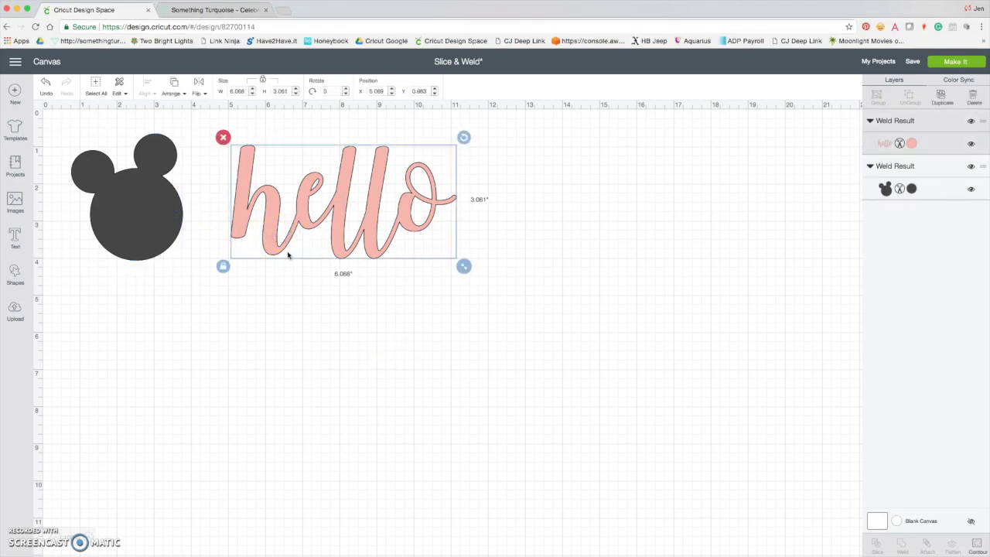
click(185, 321)
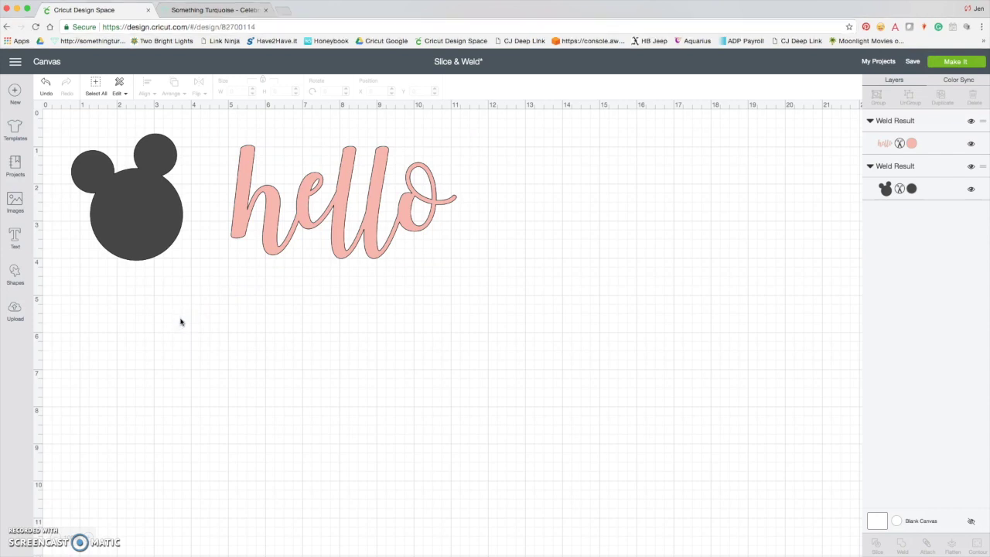
Add a square, enlarge it to about 5.6 in, and narrow it into a tall rectangle right of hello
click(13, 271)
click(56, 201)
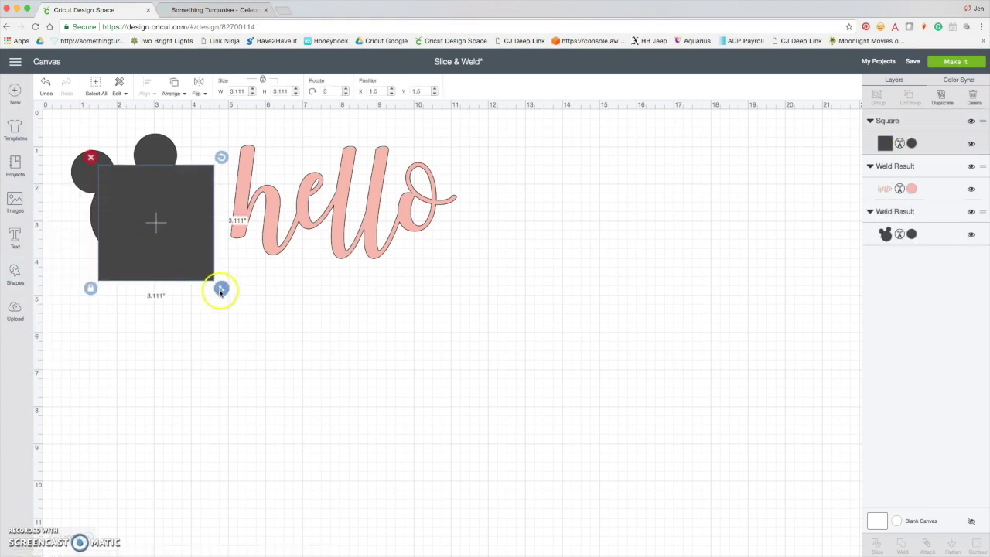
drag(221, 287, 311, 402)
drag(255, 340, 617, 298)
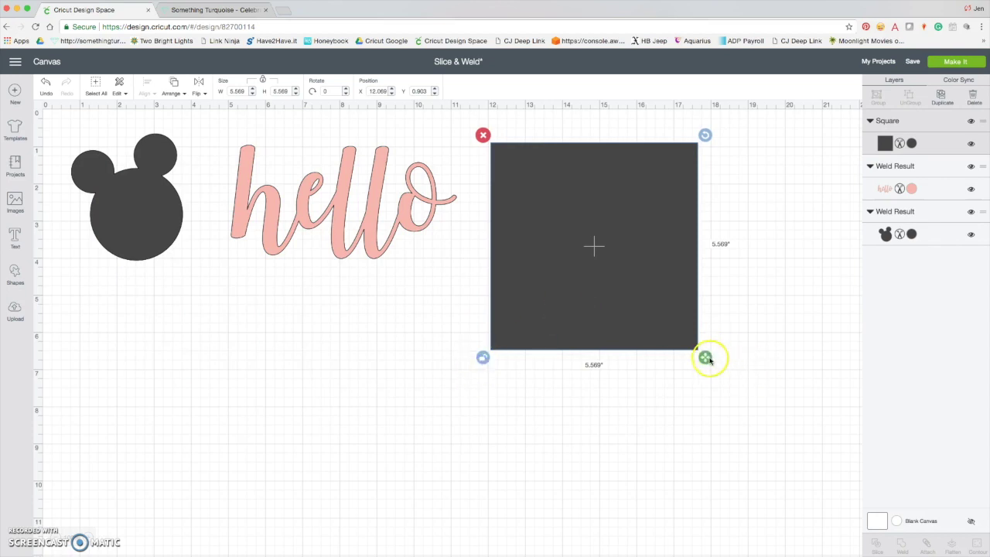
drag(705, 357, 659, 360)
drag(596, 309, 591, 317)
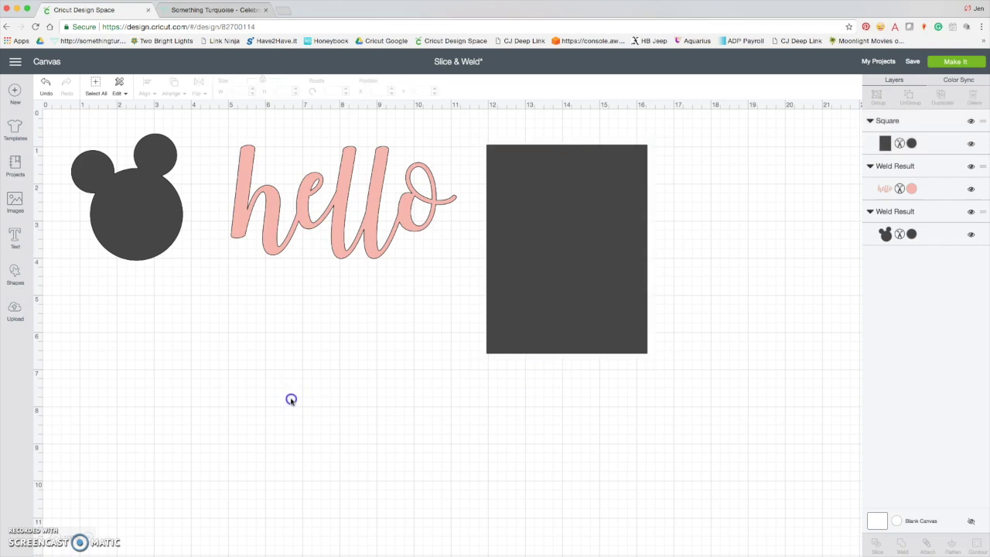
Overlap a flattened triangle on the rectangle's bottom and slice the two shapes
click(15, 273)
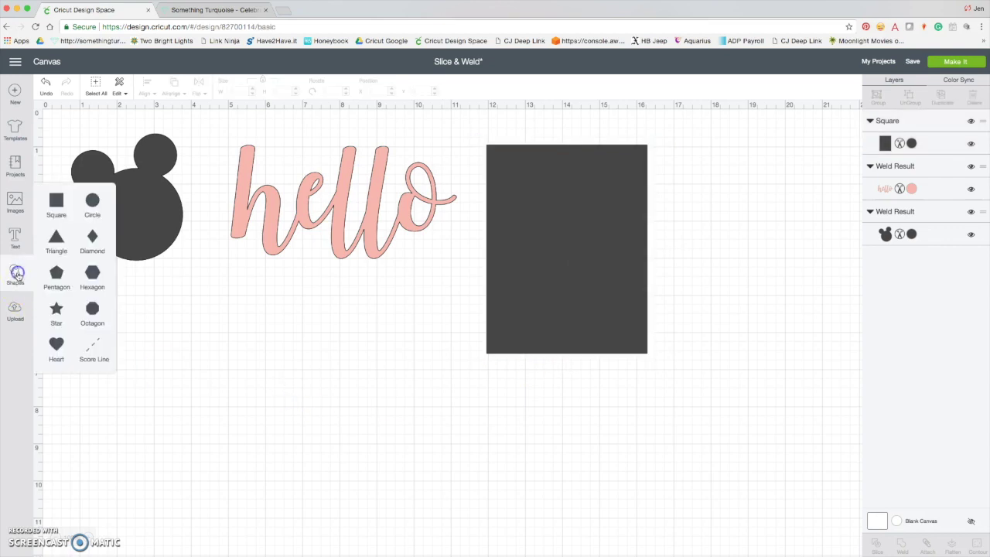
click(56, 240)
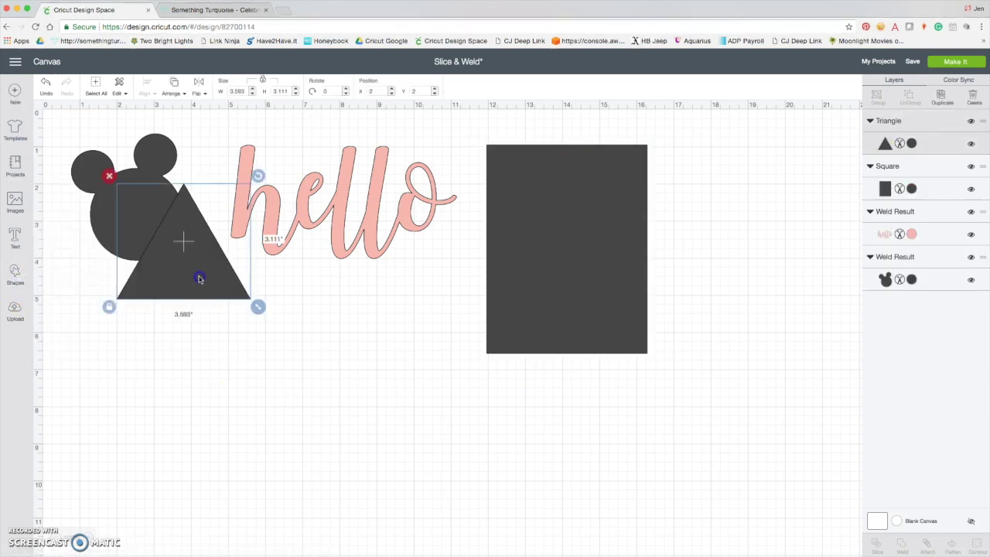
drag(254, 310, 608, 363)
drag(497, 335, 600, 366)
shift+click(606, 262)
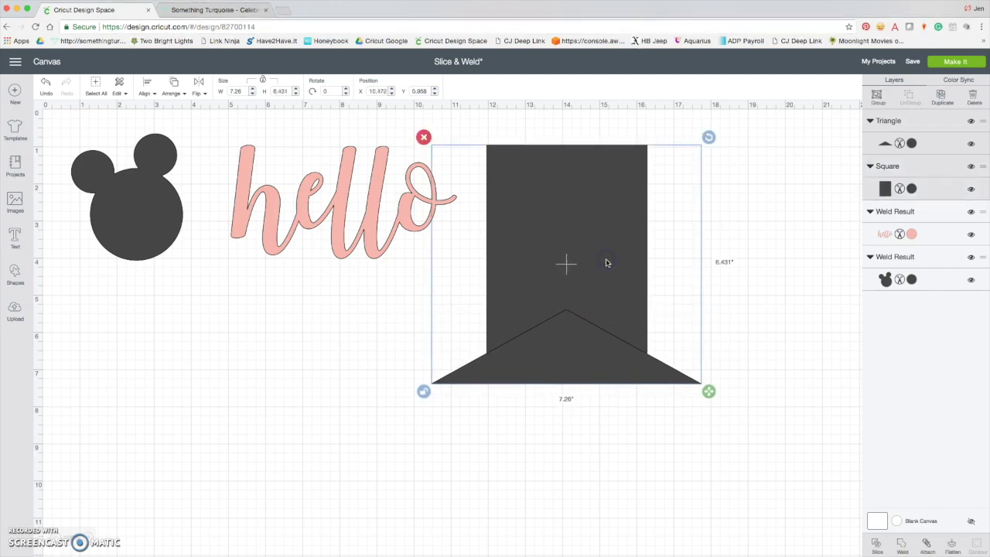
drag(607, 262, 640, 285)
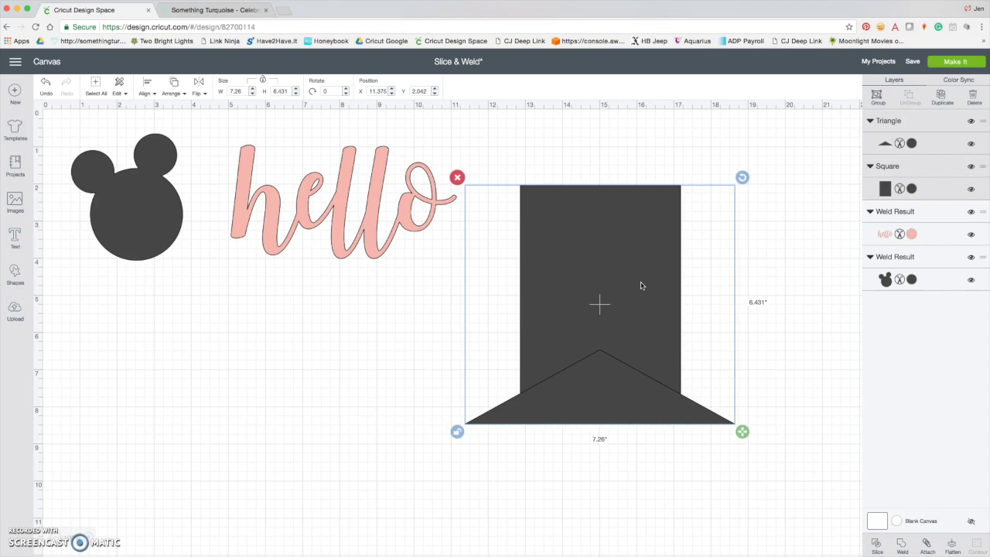
drag(640, 285, 650, 285)
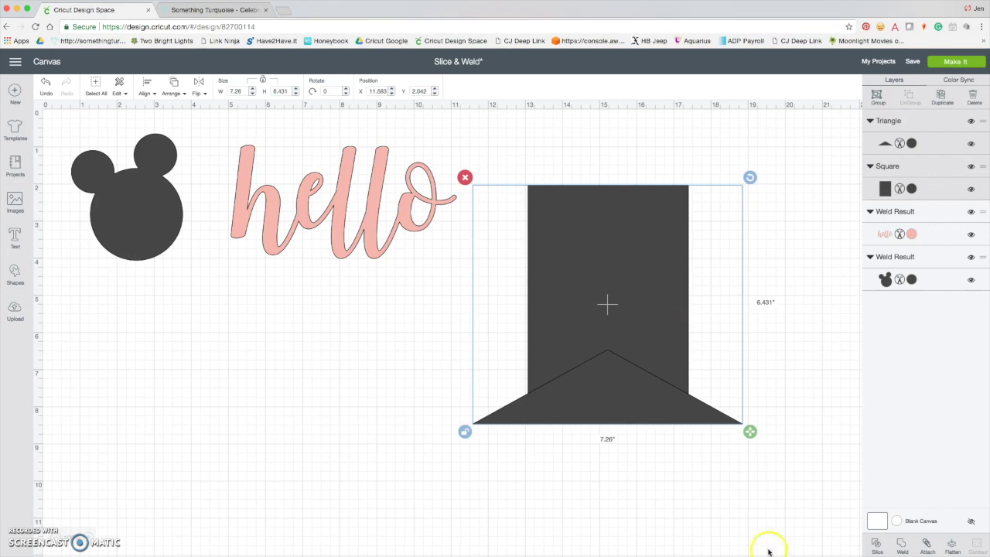
click(877, 544)
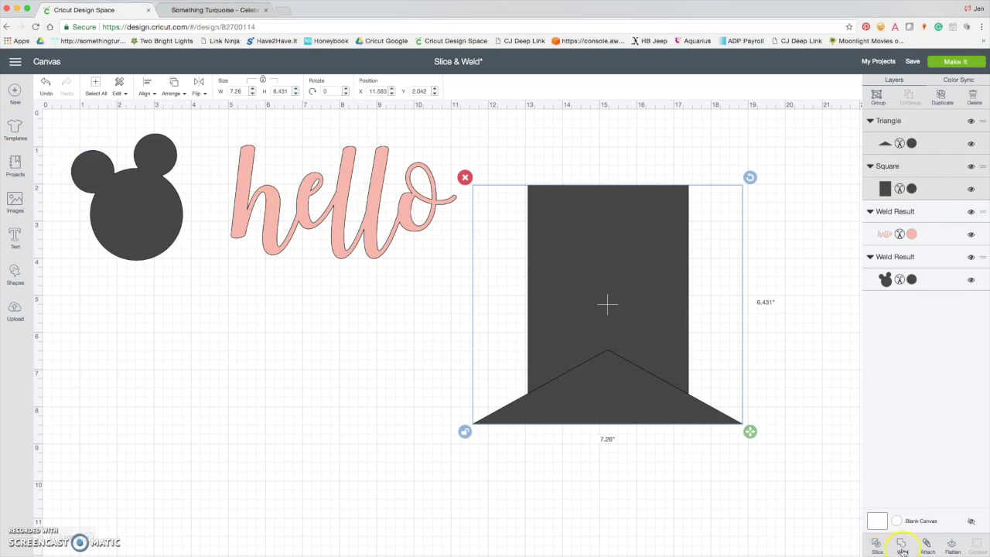
click(876, 550)
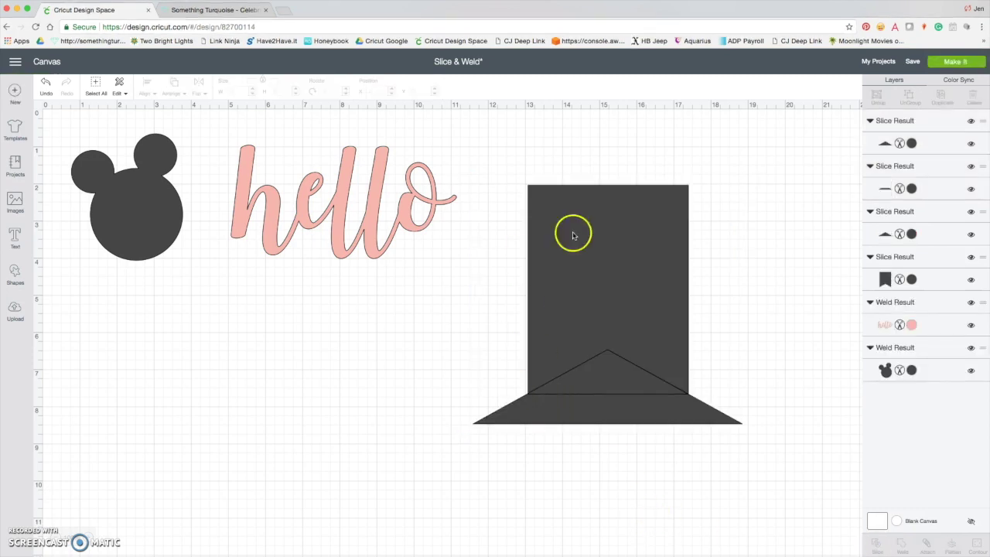
Delete the three leftover slice pieces, keeping the V-notched banner, and shift it slightly left and down
drag(625, 409, 627, 458)
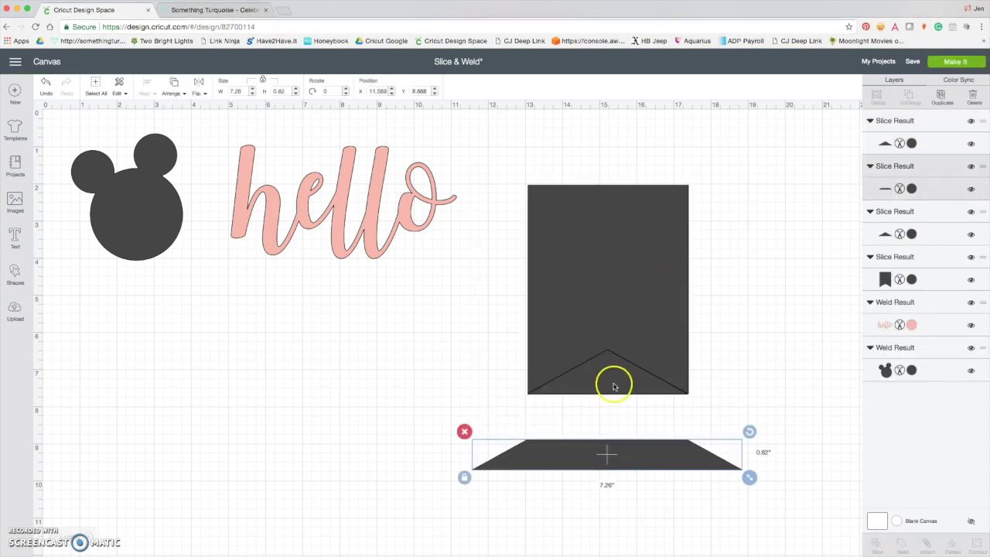
drag(613, 385, 616, 420)
drag(613, 369, 612, 378)
click(620, 460)
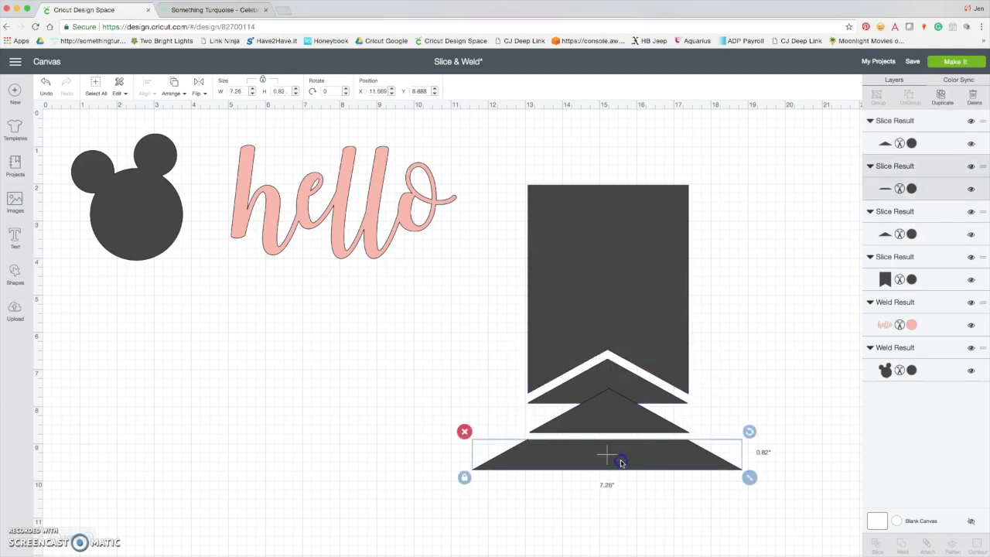
key(Delete)
click(614, 411)
key(Delete)
click(610, 380)
key(Delete)
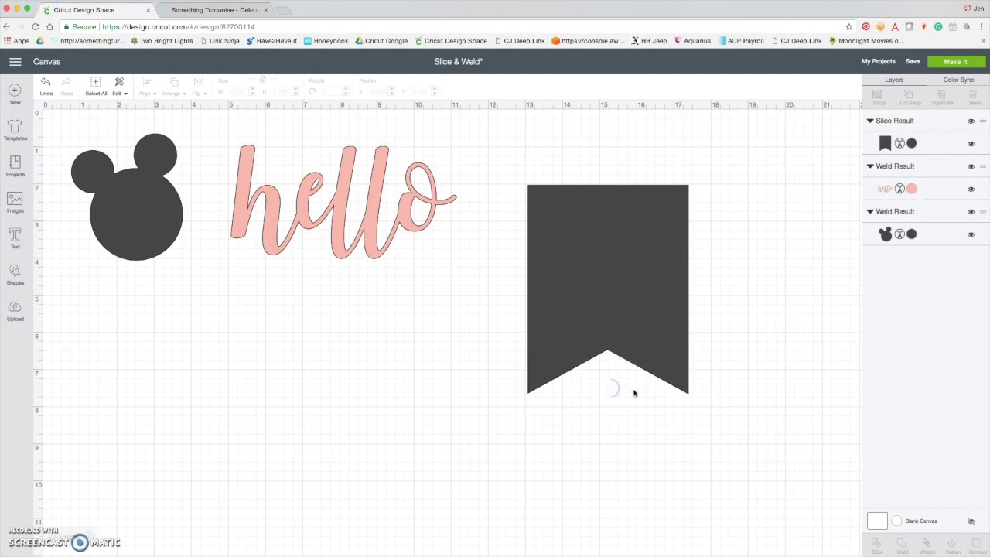
click(642, 309)
drag(652, 316, 628, 329)
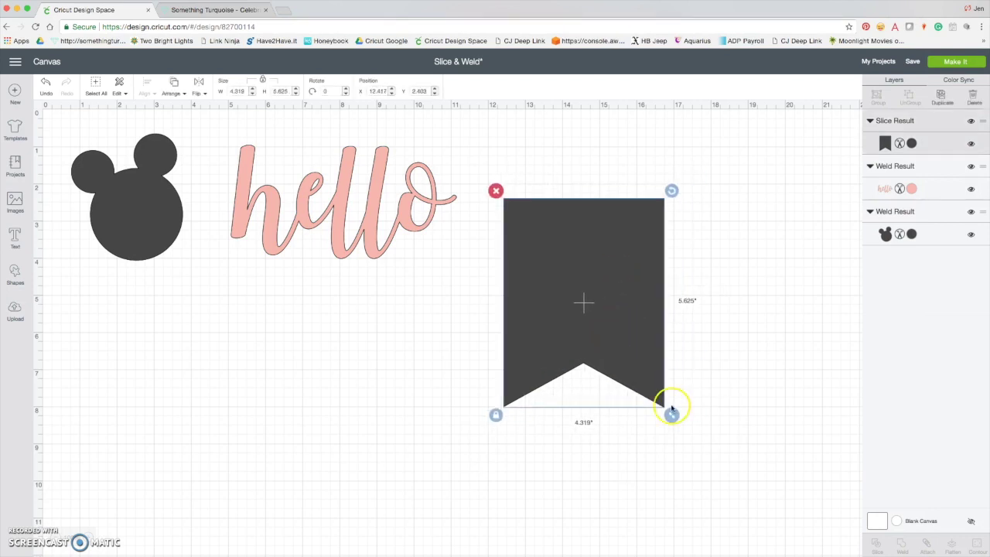
Add a 0.375 in circle at the banner's top-left and paste a copy at the top-right
click(347, 435)
click(13, 271)
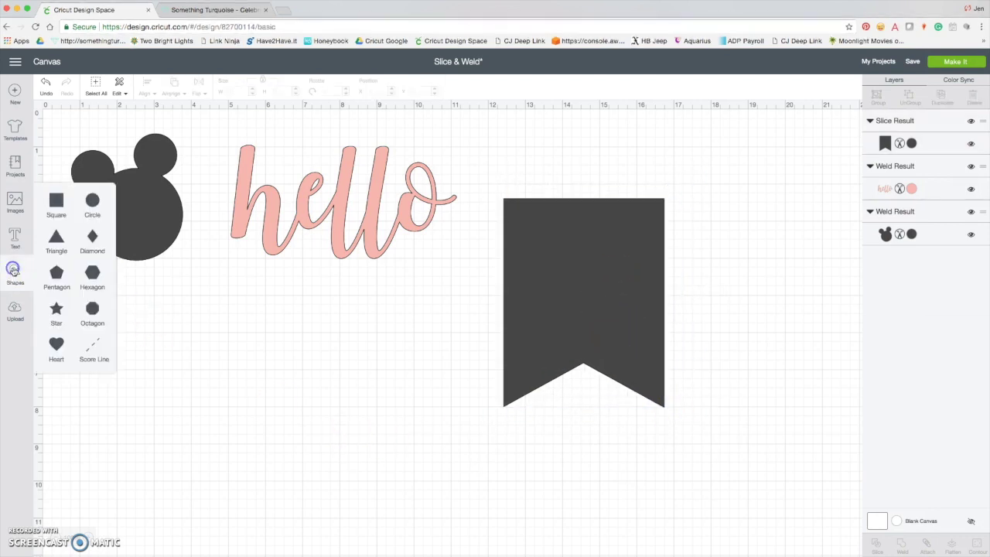
click(92, 201)
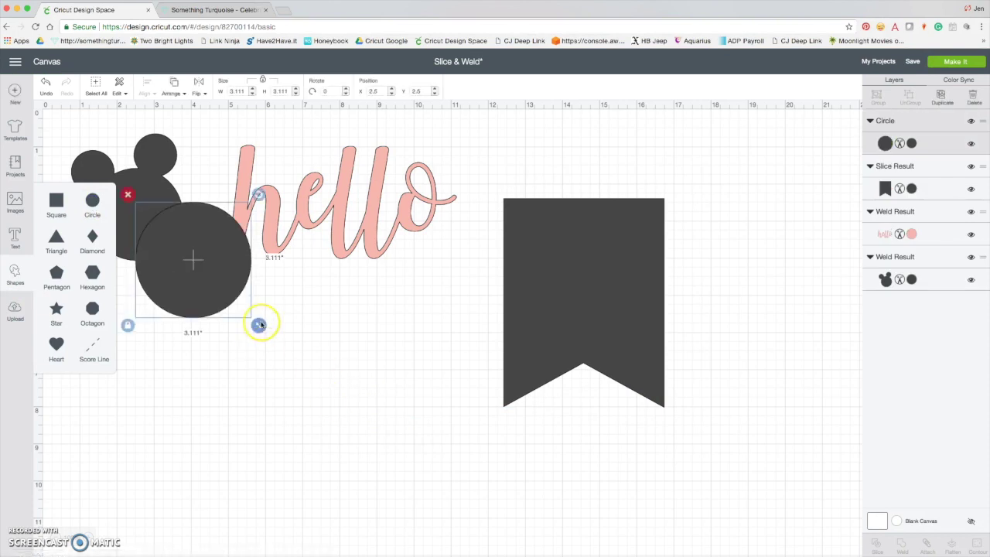
drag(259, 325, 674, 212)
key(super+c)
key(super+v)
click(735, 264)
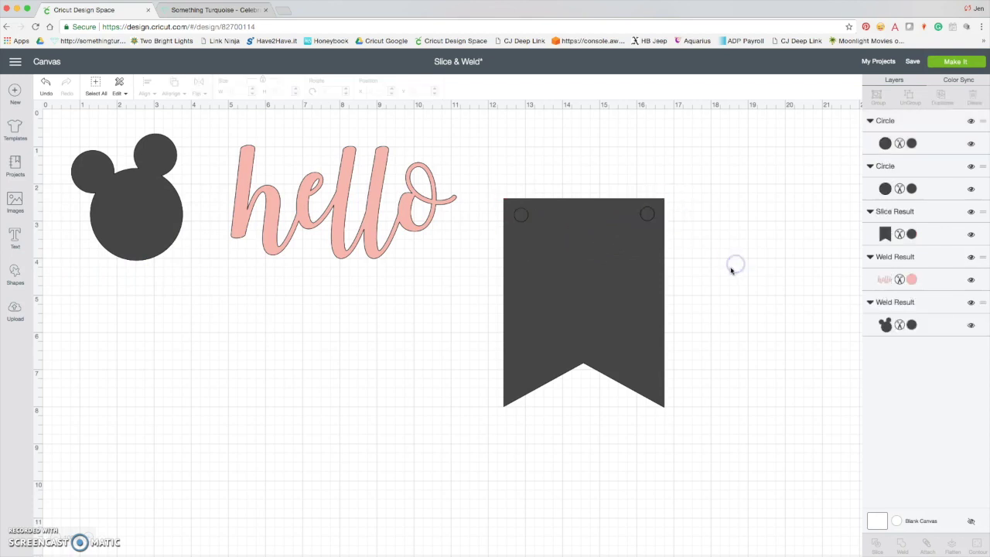
Slice the first circle out of the banner and delete both leftover circle pieces
click(526, 227)
click(882, 130)
shift+click(894, 122)
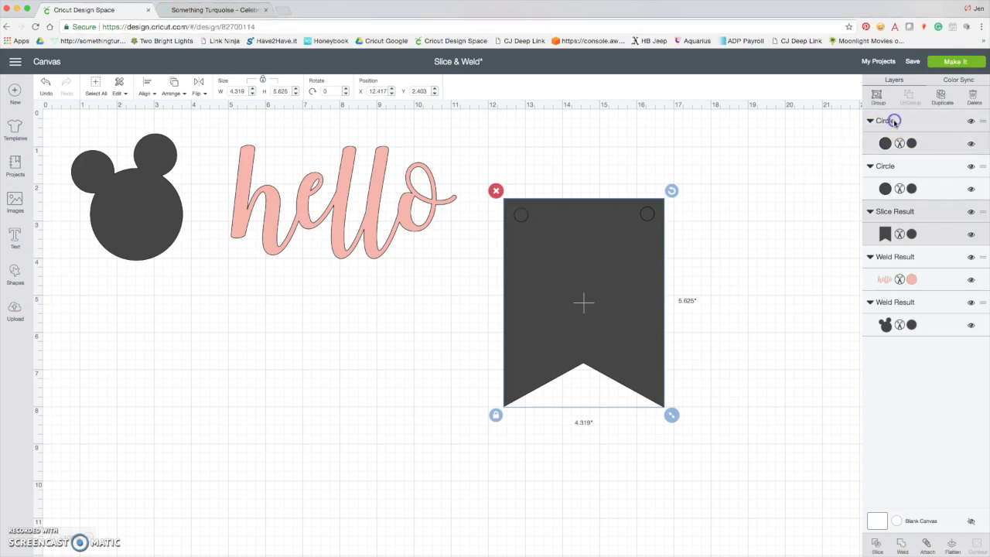
click(885, 539)
click(648, 217)
key(Delete)
click(646, 214)
key(Delete)
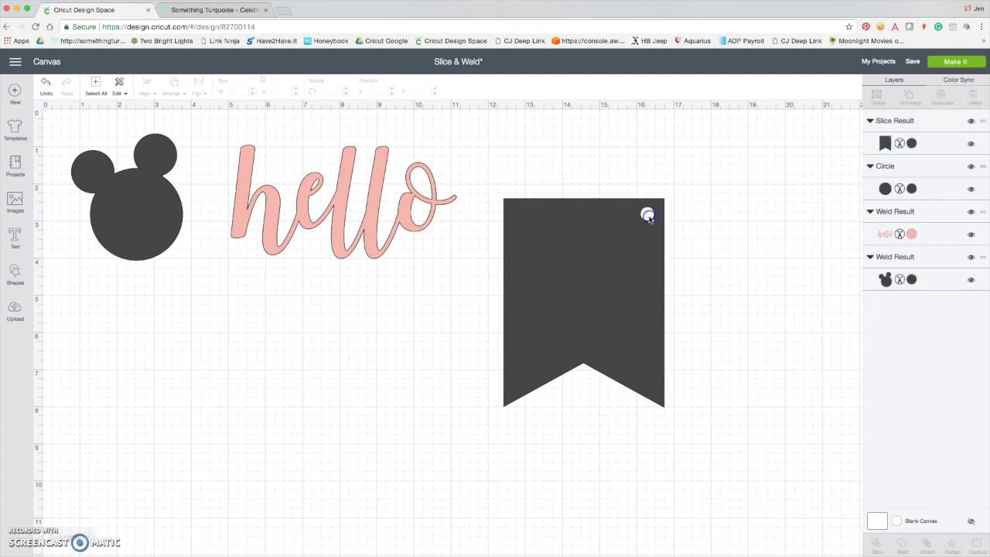
Slice the second circle out of the banner, undo an accidental banner deletion, and remove the leftover circle
click(934, 143)
click(731, 309)
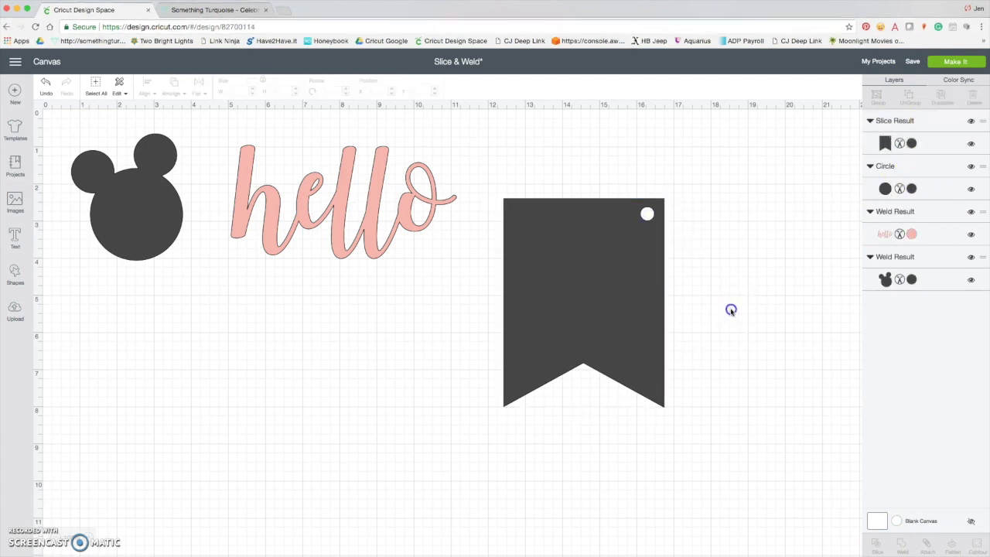
click(663, 309)
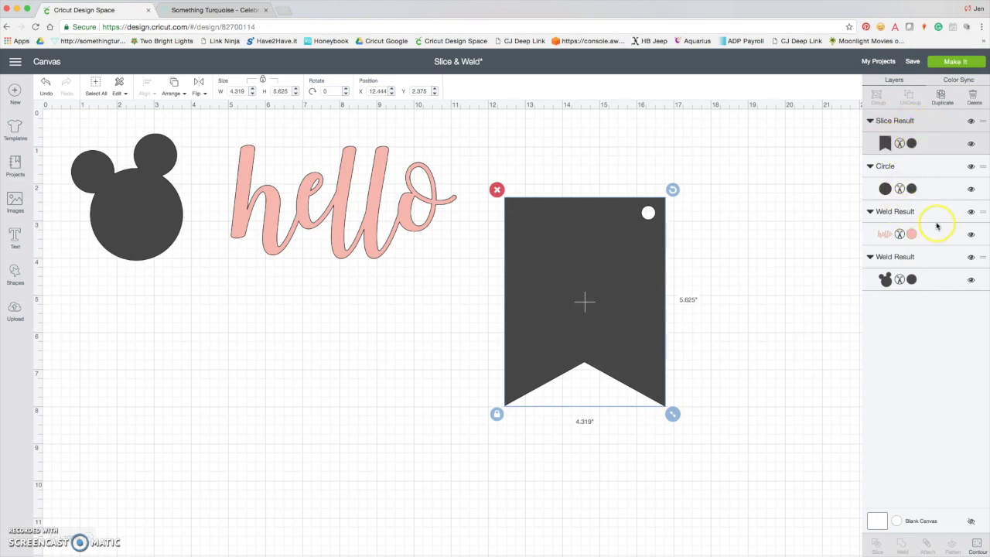
shift+click(901, 167)
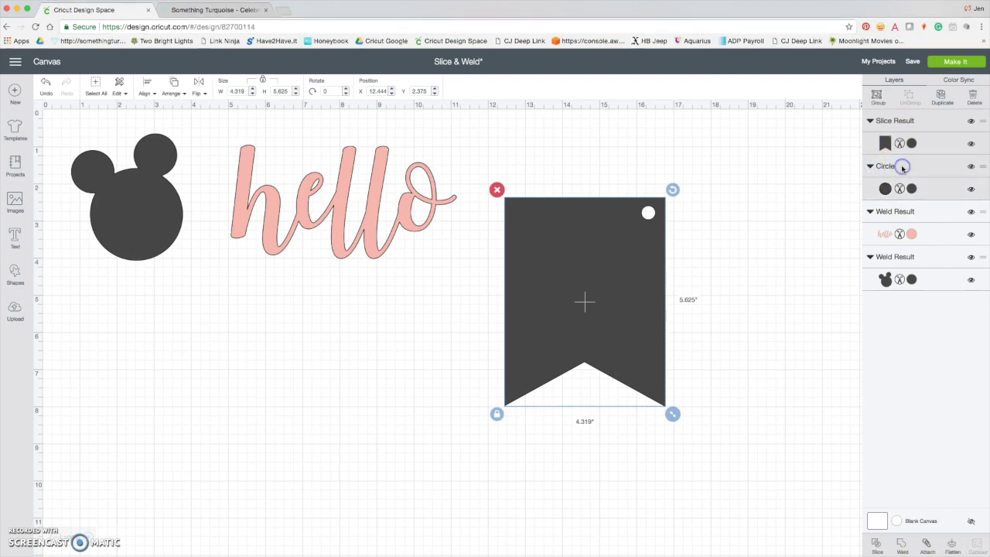
click(877, 543)
click(521, 214)
key(Delete)
click(521, 213)
key(Delete)
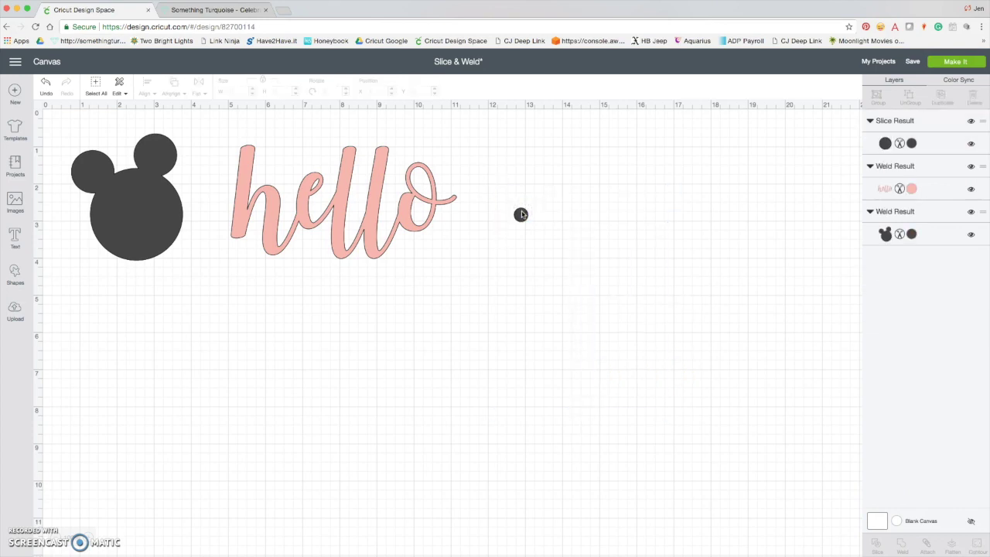
click(46, 84)
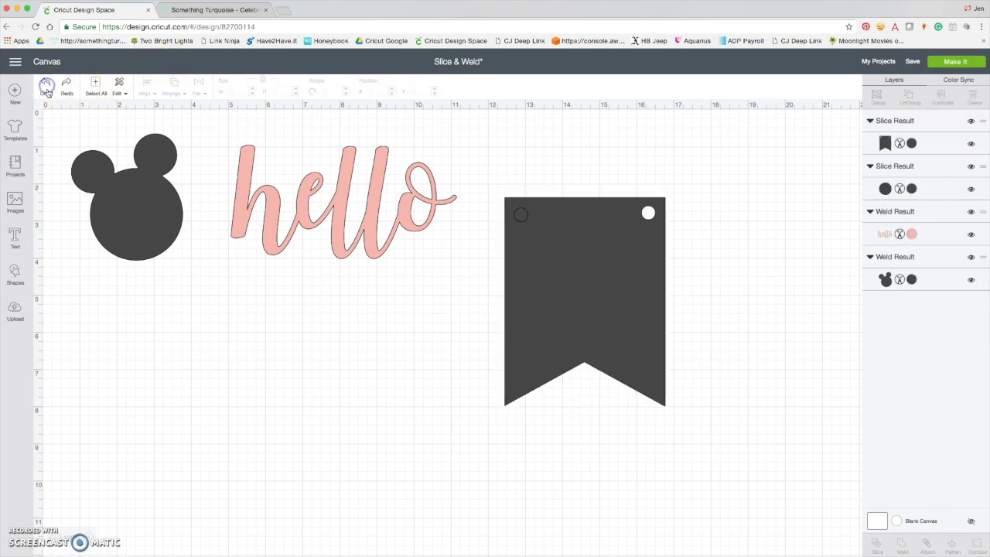
click(517, 222)
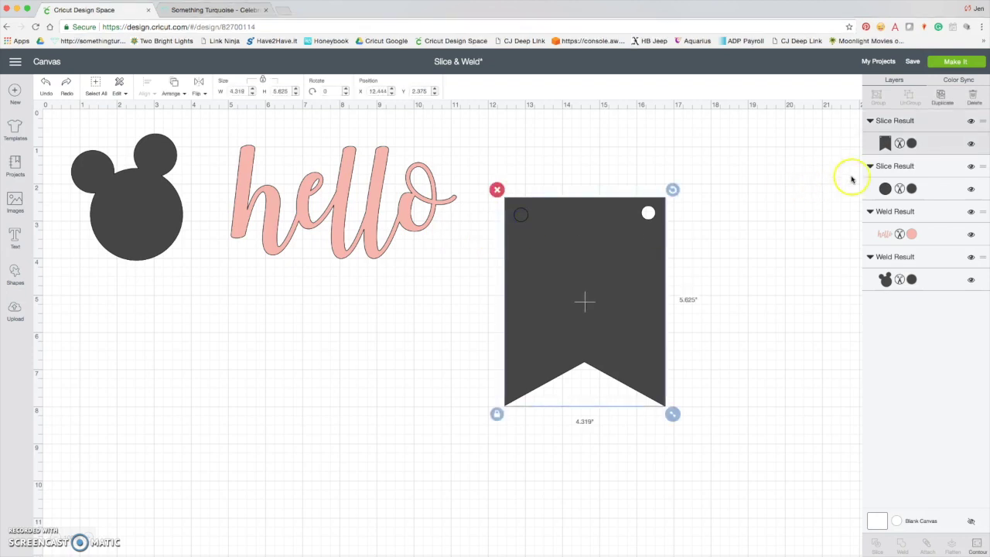
click(895, 165)
key(Delete)
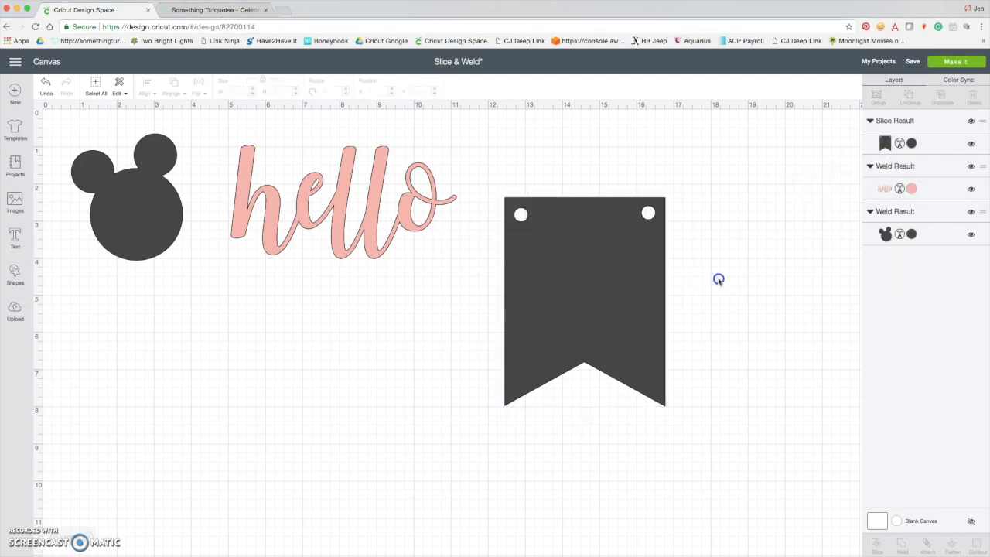
click(591, 281)
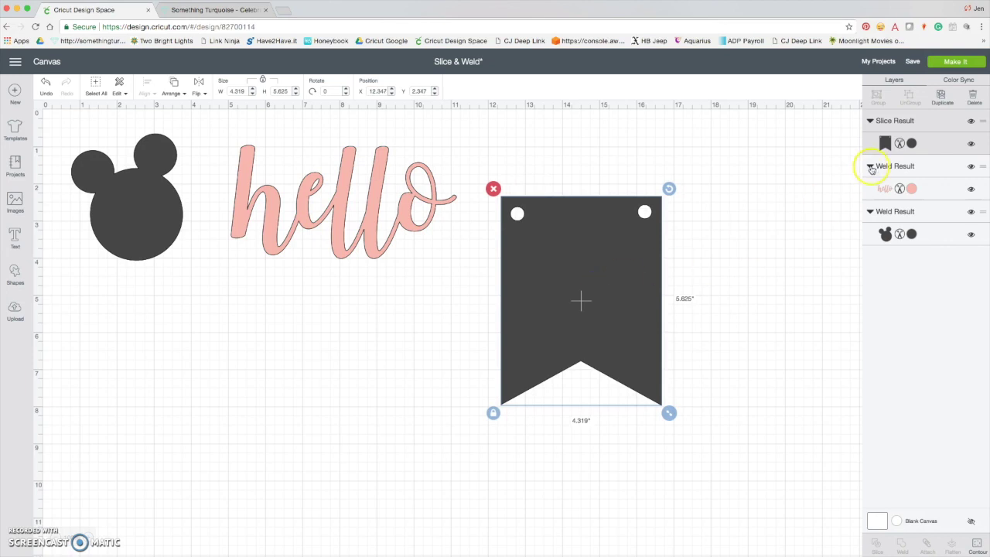
Recolour the sliced banner mint
click(893, 143)
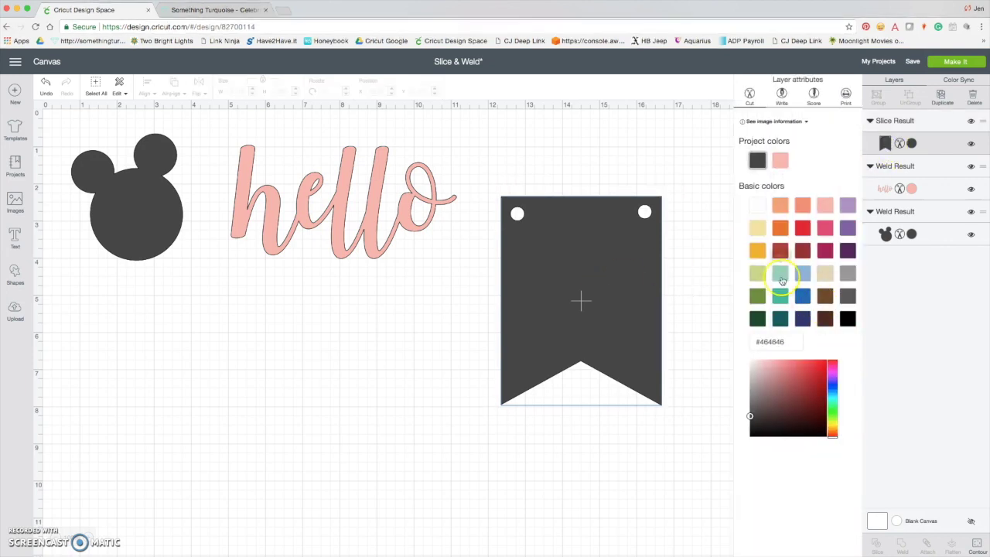
click(779, 272)
click(711, 318)
click(637, 321)
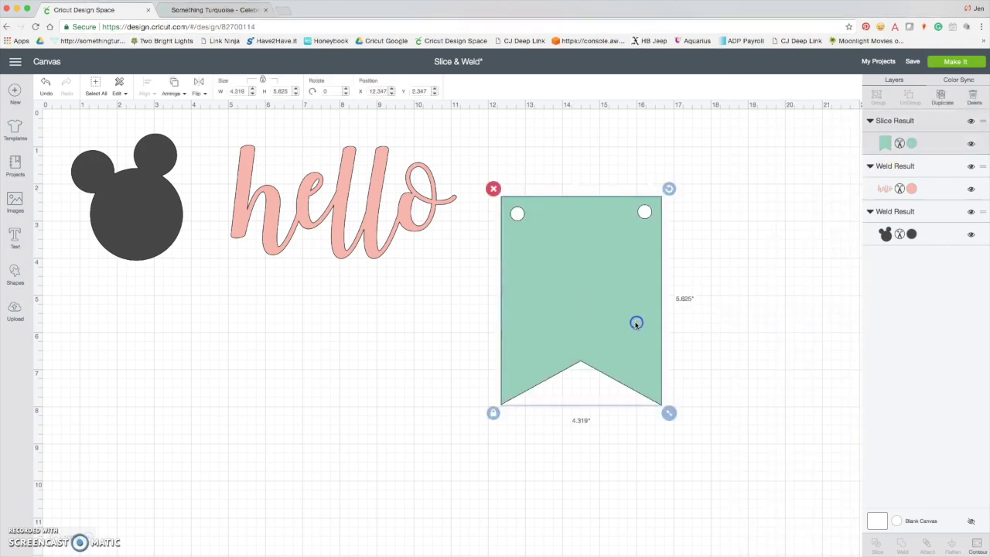
click(338, 338)
Add a text 'H' and scale it onto the middle of the banner
click(15, 238)
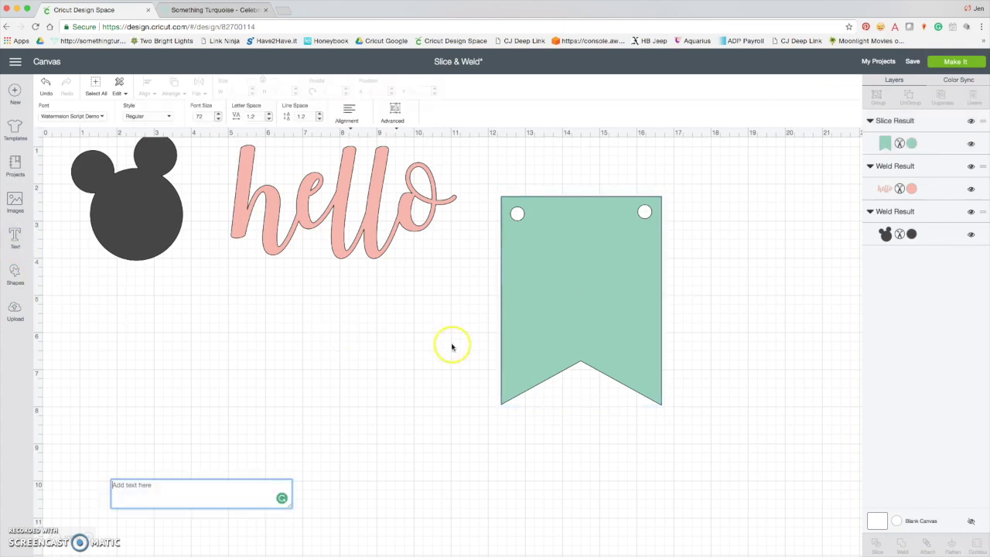
text(H)
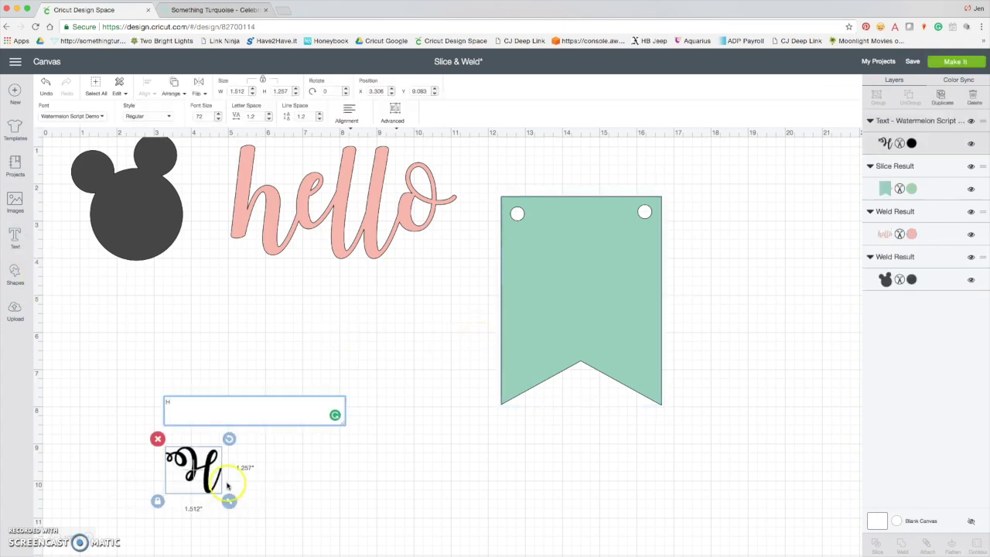
drag(225, 484, 652, 371)
mouse_move(613, 317)
mouse_down()
mouse_move(601, 317)
mouse_move(647, 348)
mouse_move(608, 330)
mouse_up()
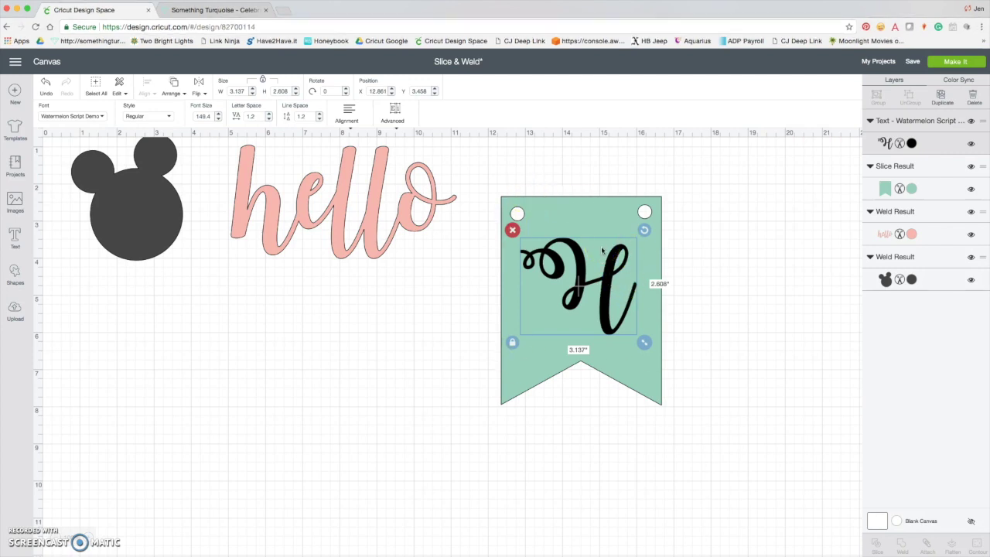
Slice the H out of the banner and delete both H pieces
click(590, 210)
click(589, 209)
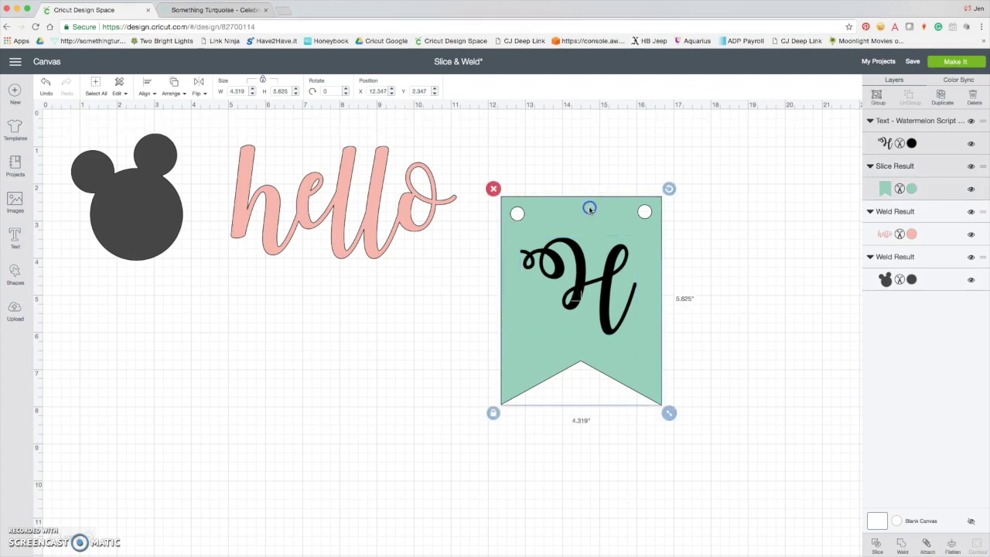
click(878, 547)
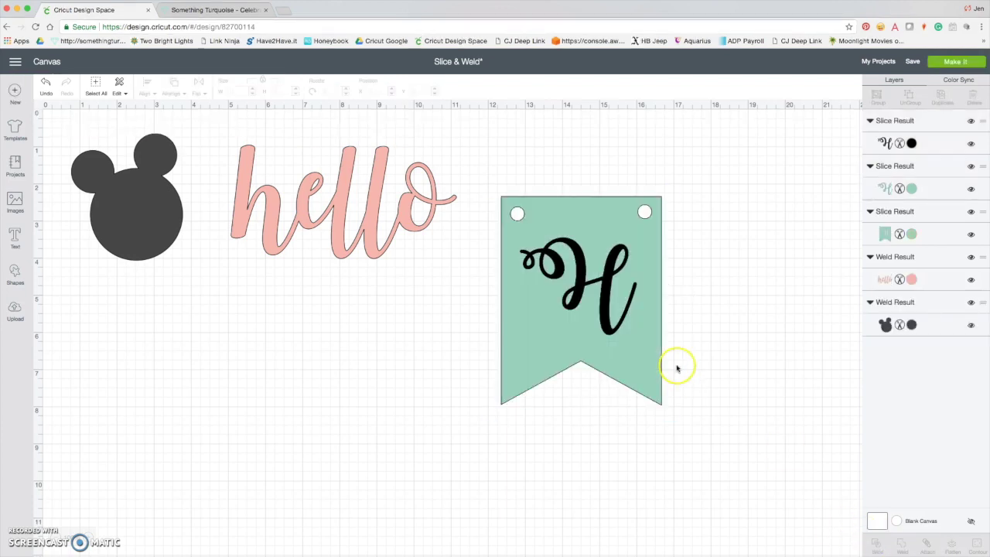
click(615, 320)
key(Delete)
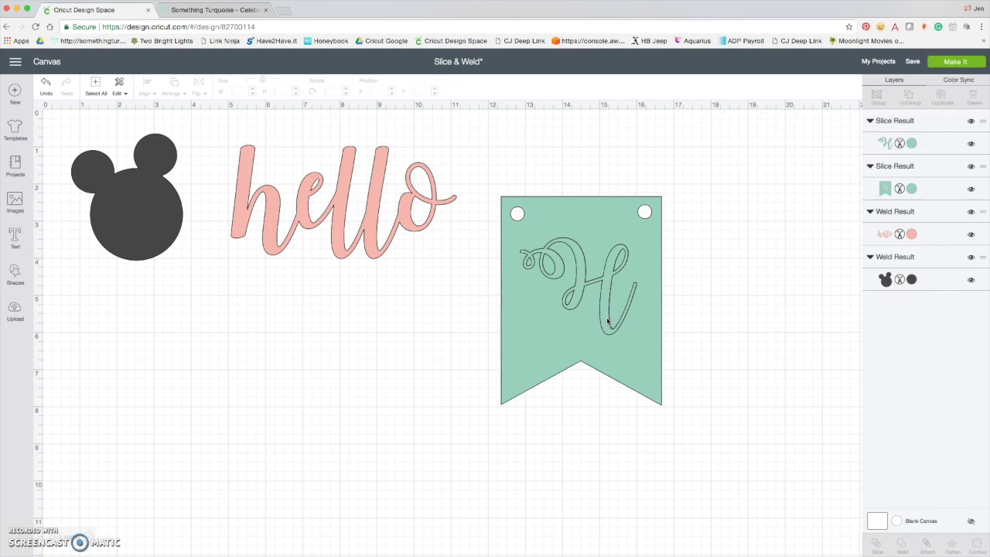
click(608, 320)
key(Delete)
click(646, 331)
Resize the H banner to 4.437 × 5.778 in and move it to the canvas's lower left
drag(667, 413, 763, 514)
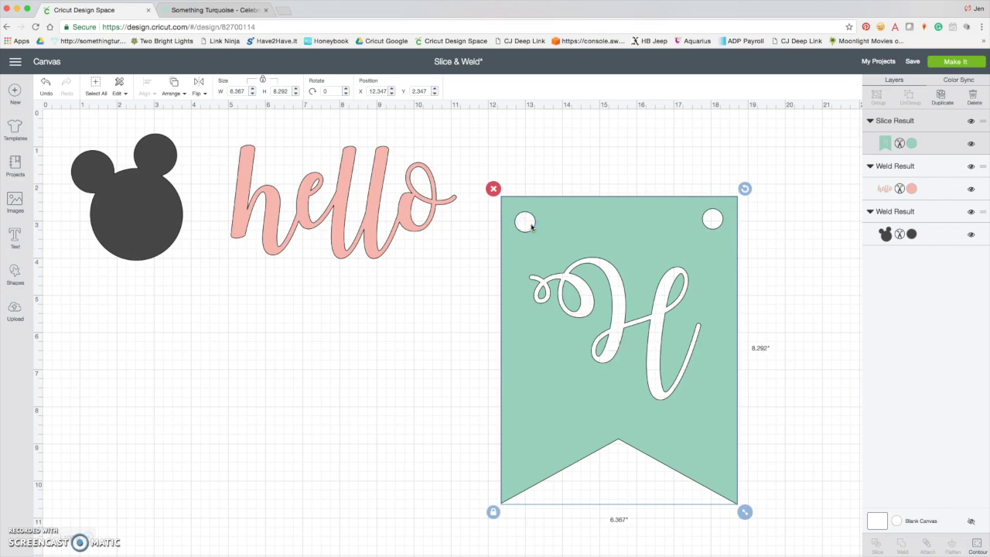
click(621, 340)
click(616, 319)
drag(744, 513, 663, 412)
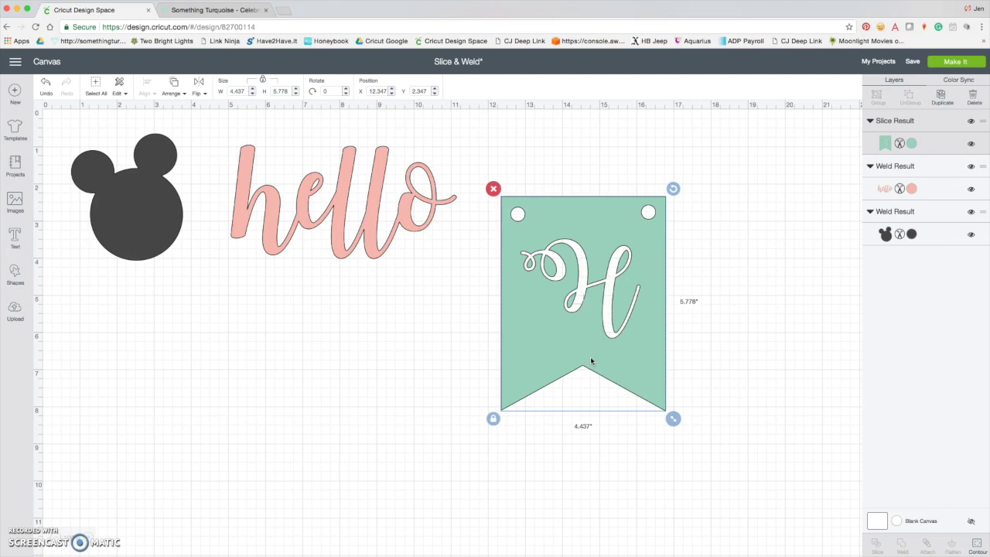
drag(589, 269, 173, 362)
Shrink the hello lettering and move it left beside the mouse head
click(347, 245)
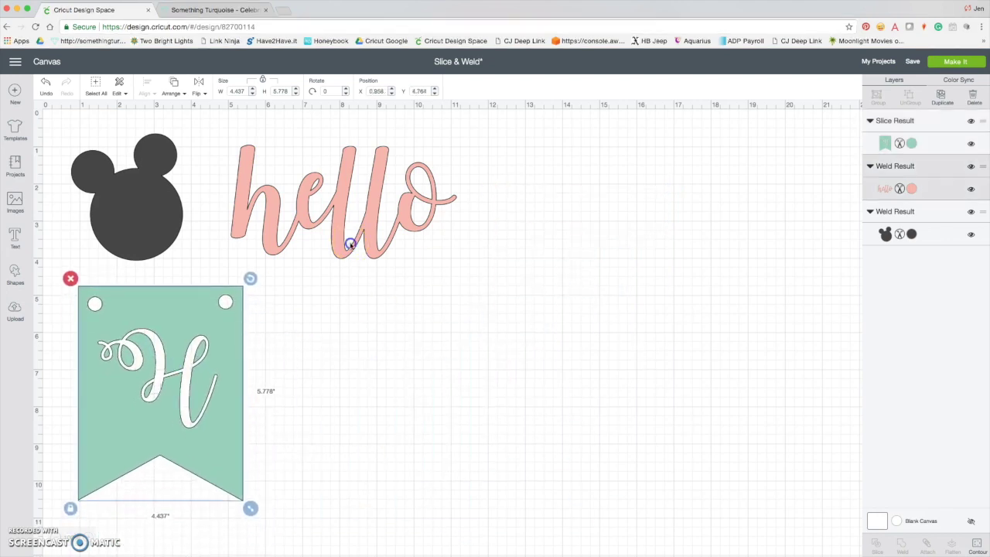
drag(462, 266, 371, 222)
drag(300, 178, 283, 195)
click(338, 330)
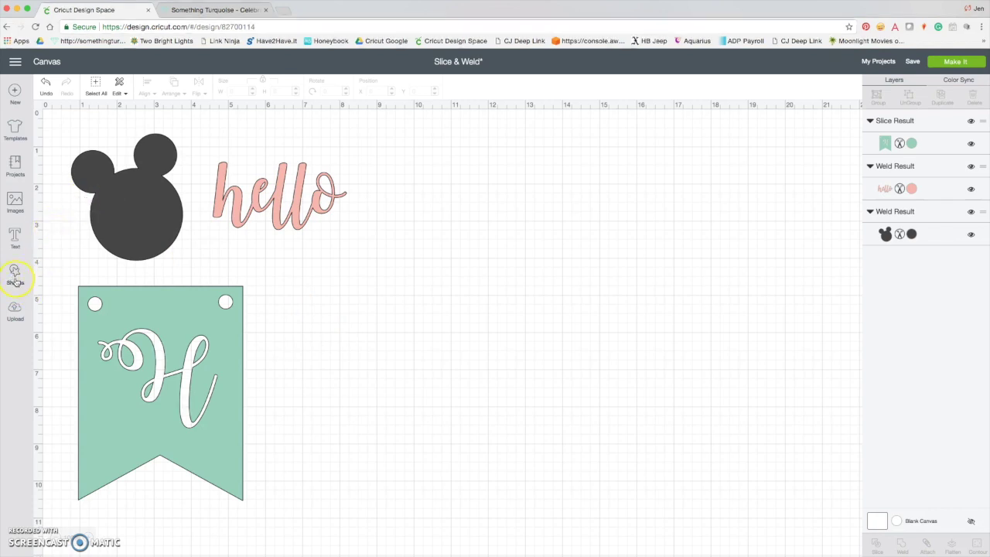
Insert the pair-of-mermaid-tails image and move it beside the 'hello' text
click(16, 199)
scroll(626, 286, down, 3)
click(676, 344)
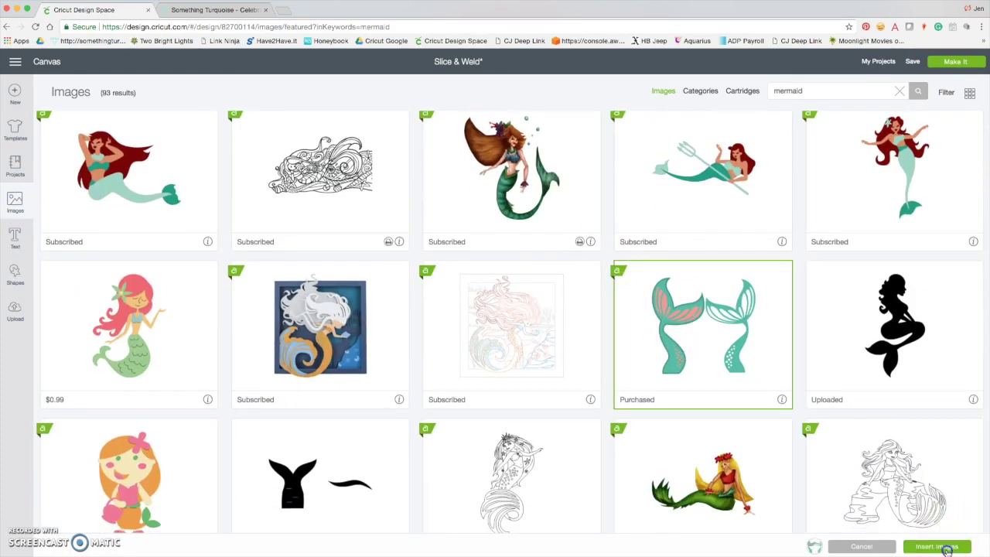
click(937, 546)
drag(267, 319, 715, 501)
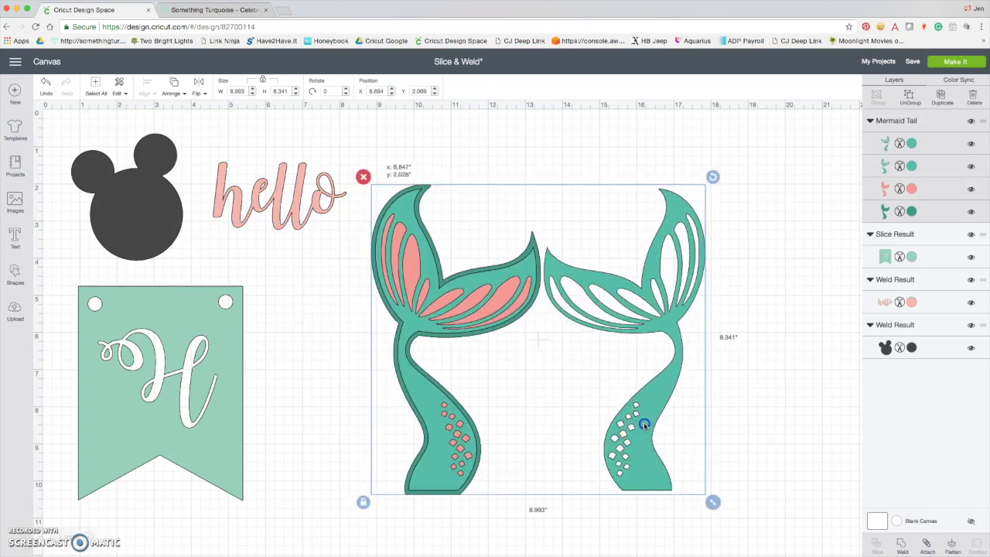
drag(646, 424, 649, 422)
Ungroup the tails, then delete the right-hand tail and the dark-green outline layer
click(910, 95)
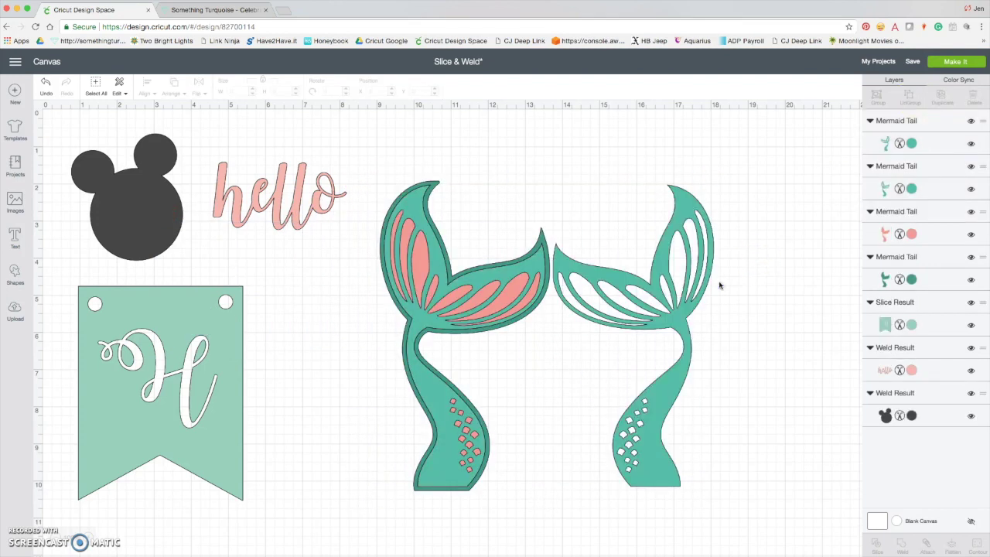
click(694, 285)
key(Delete)
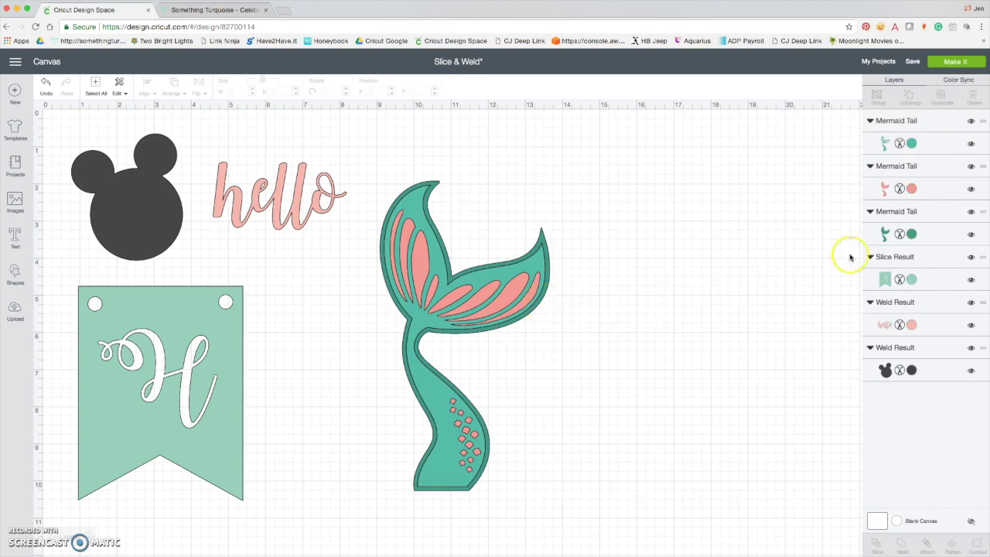
click(920, 212)
key(Delete)
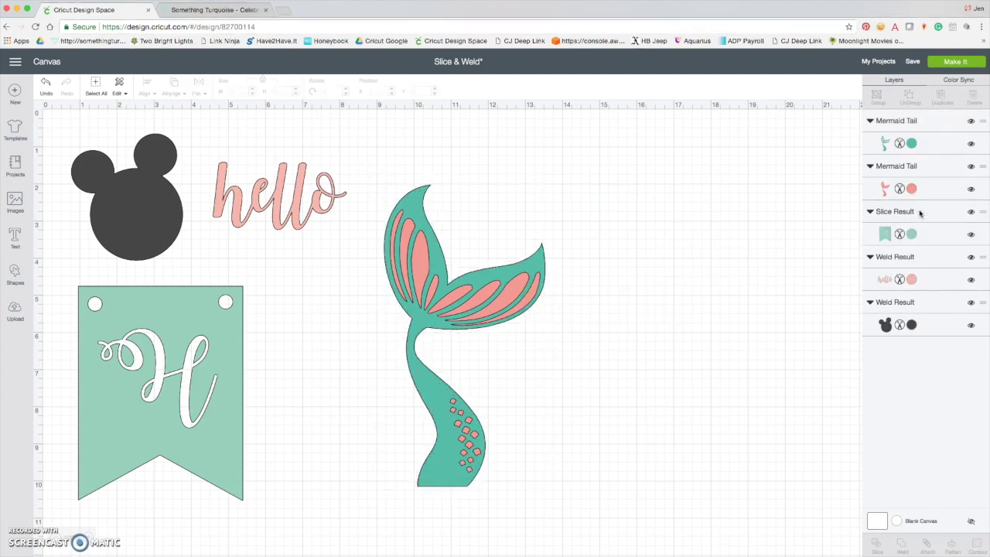
Drag the teal tail layer off the pink tail so it sits to its right
click(486, 300)
drag(488, 304, 662, 314)
click(454, 311)
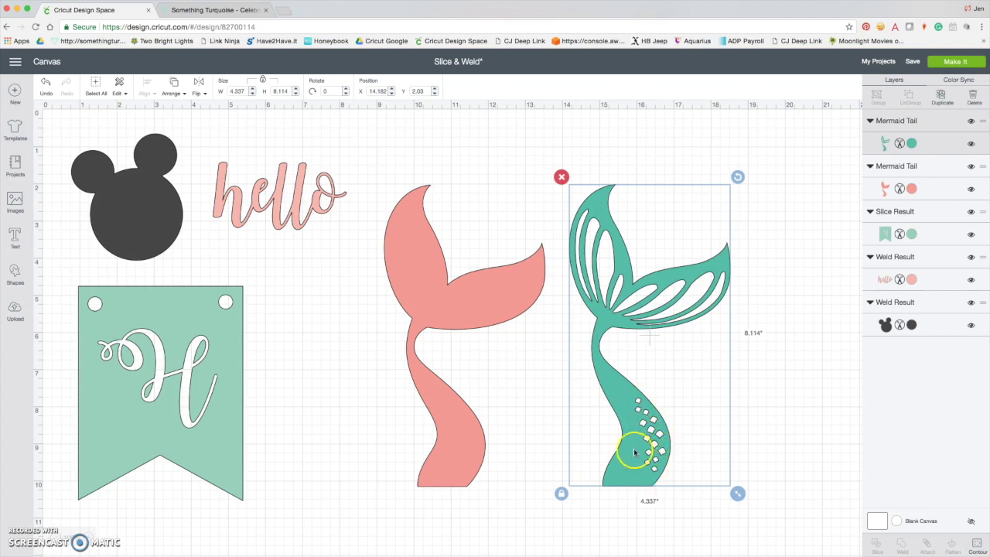
click(479, 311)
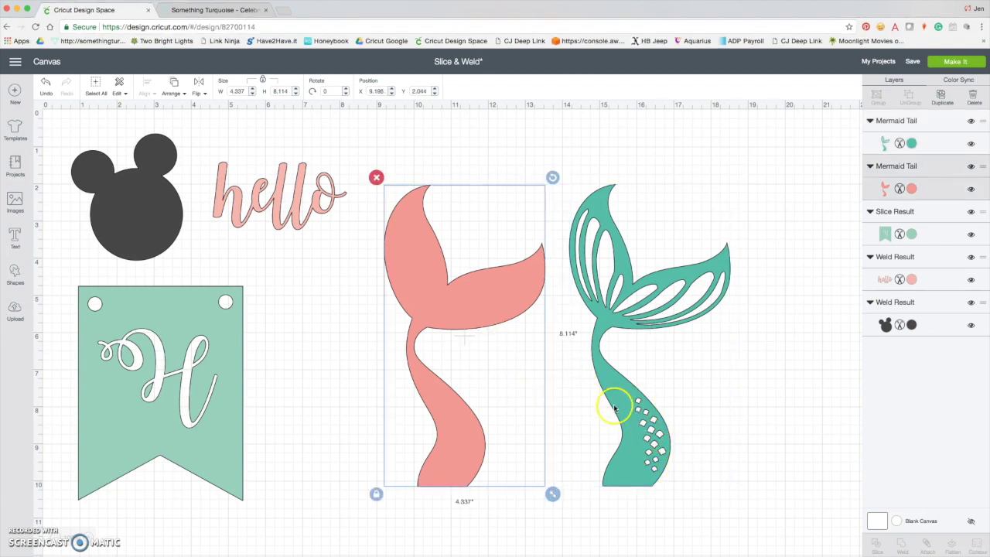
drag(619, 406, 429, 401)
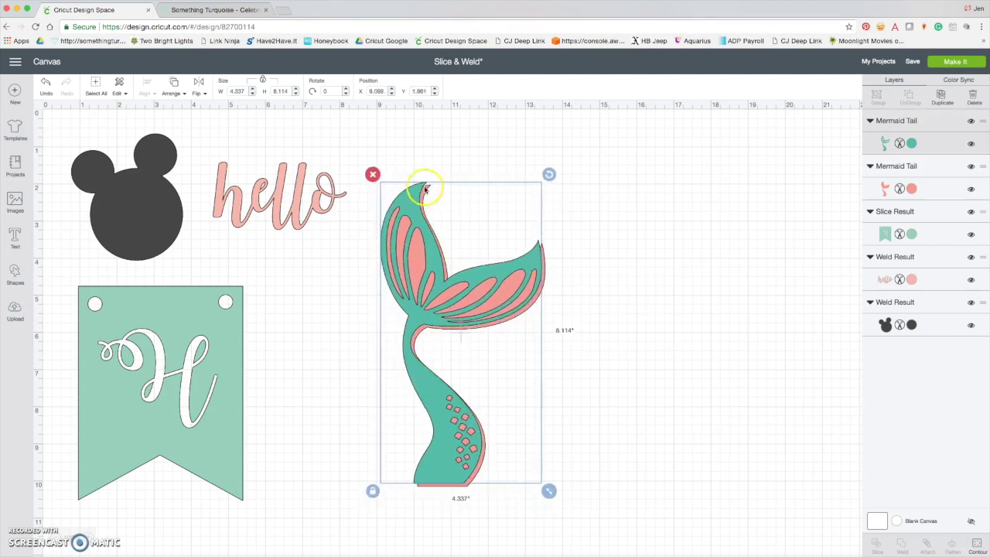
drag(453, 276, 710, 314)
click(497, 391)
click(316, 380)
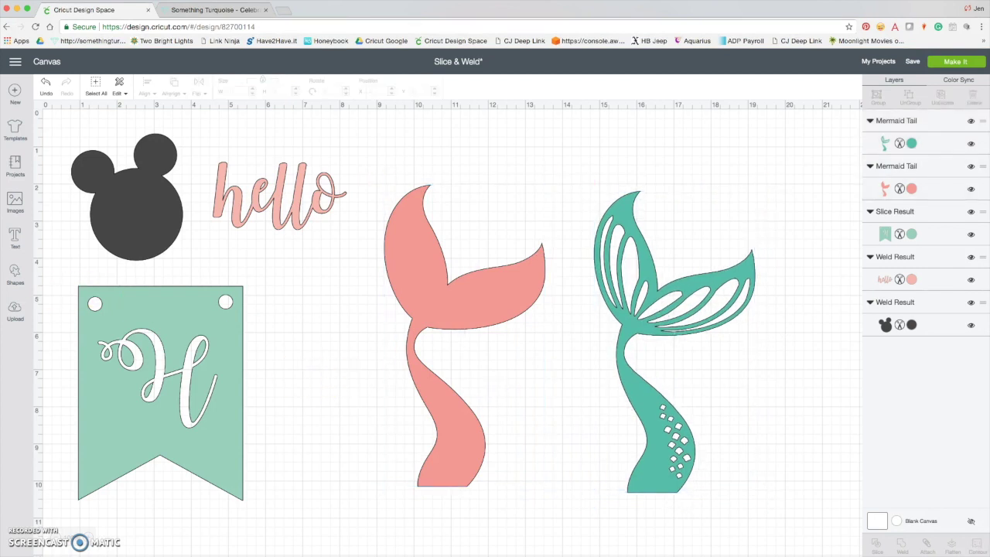
click(14, 270)
Add a square over the pink tail's base, unlock proportions and stretch it taller
click(57, 201)
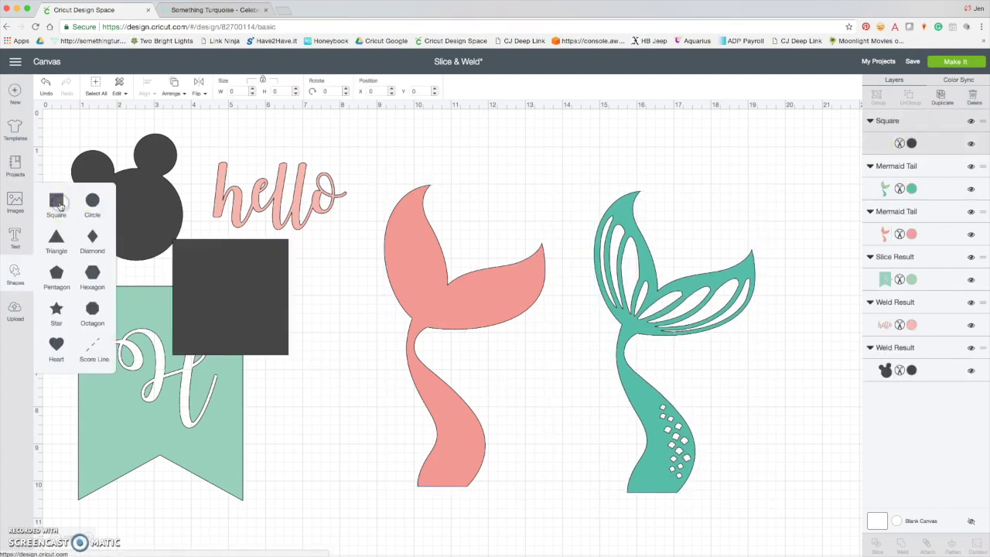
drag(241, 321, 449, 420)
click(367, 487)
drag(497, 487, 499, 544)
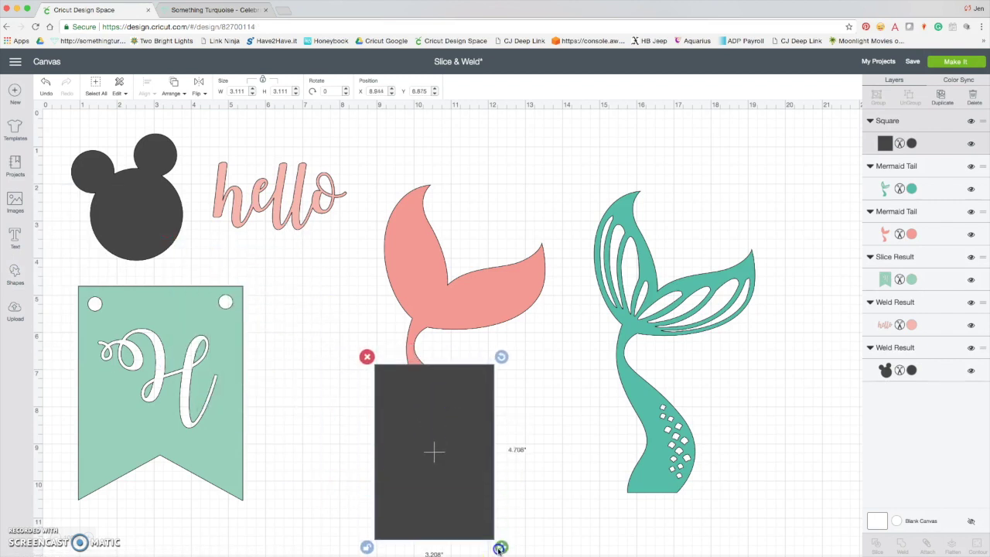
drag(443, 448, 444, 429)
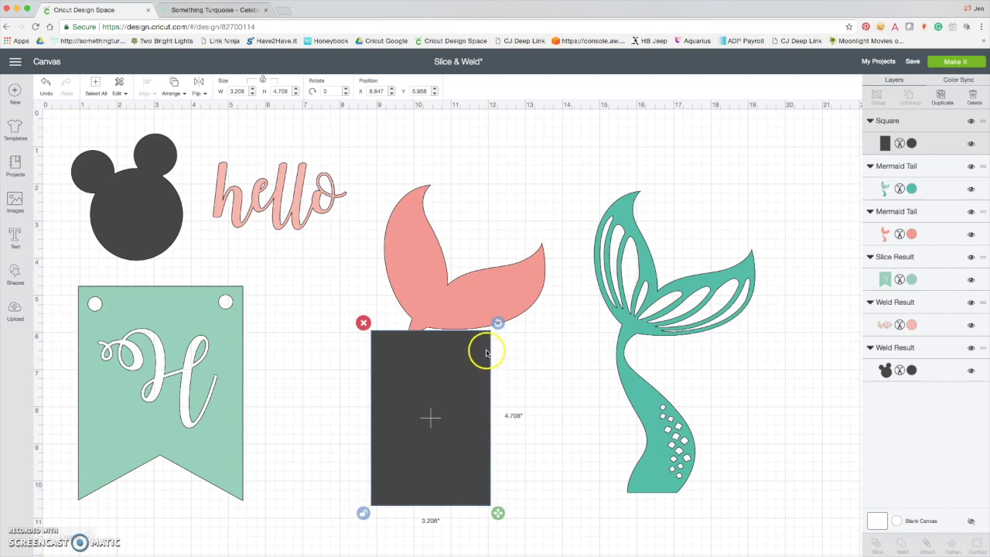
Tilt the rectangle about 14.6° and resize it to 4.528 × 5.546 over the pink tail
drag(498, 323, 518, 348)
drag(464, 385, 470, 382)
drag(523, 522, 531, 530)
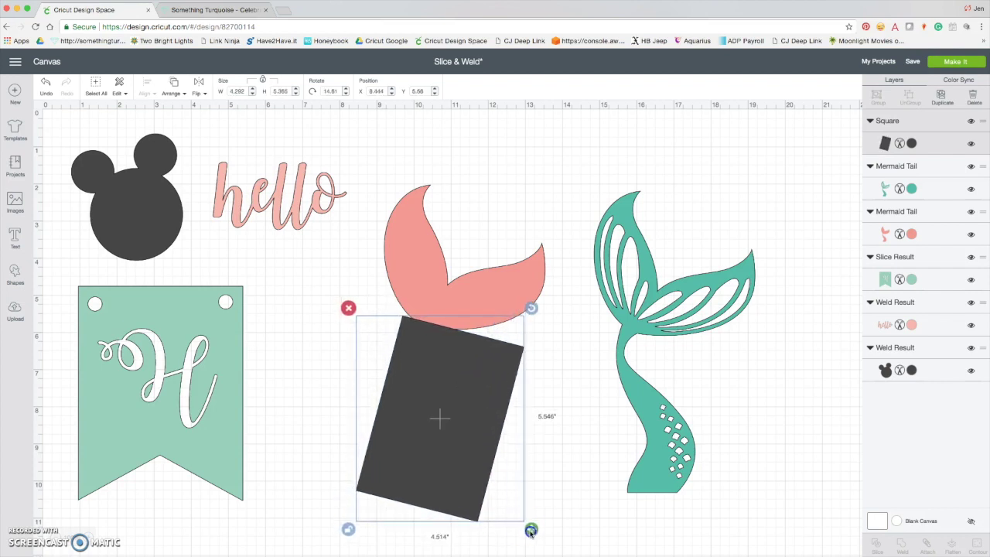
drag(448, 471, 450, 473)
click(566, 461)
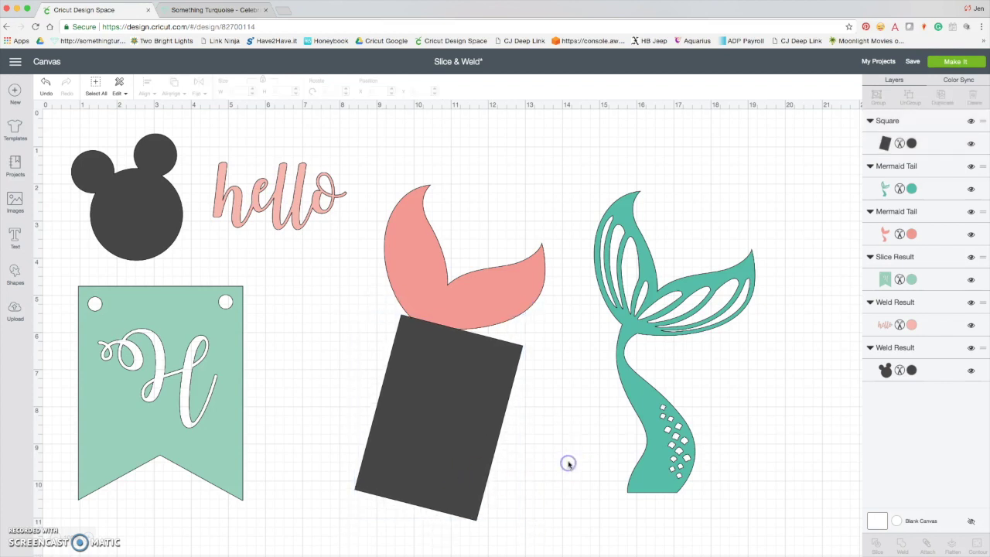
click(462, 334)
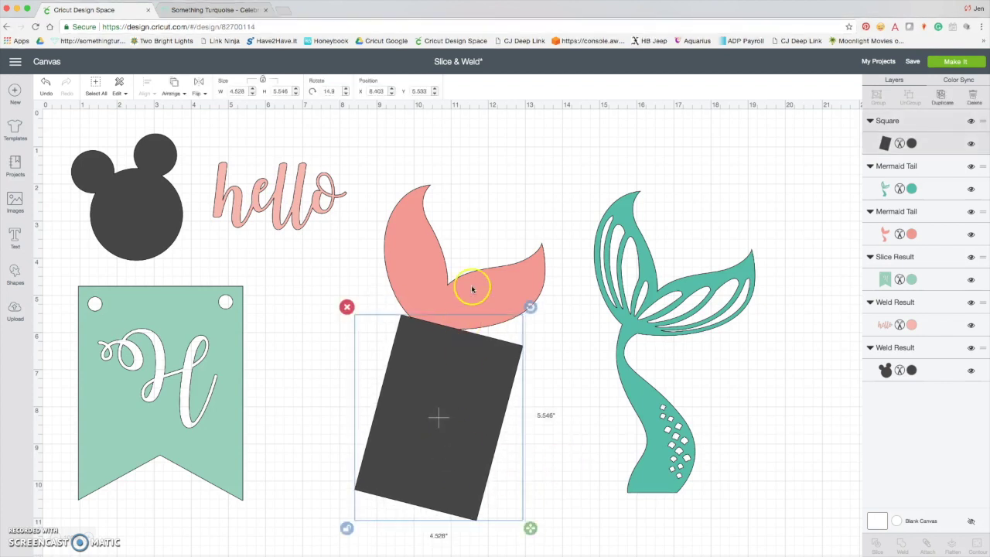
shift+click(472, 288)
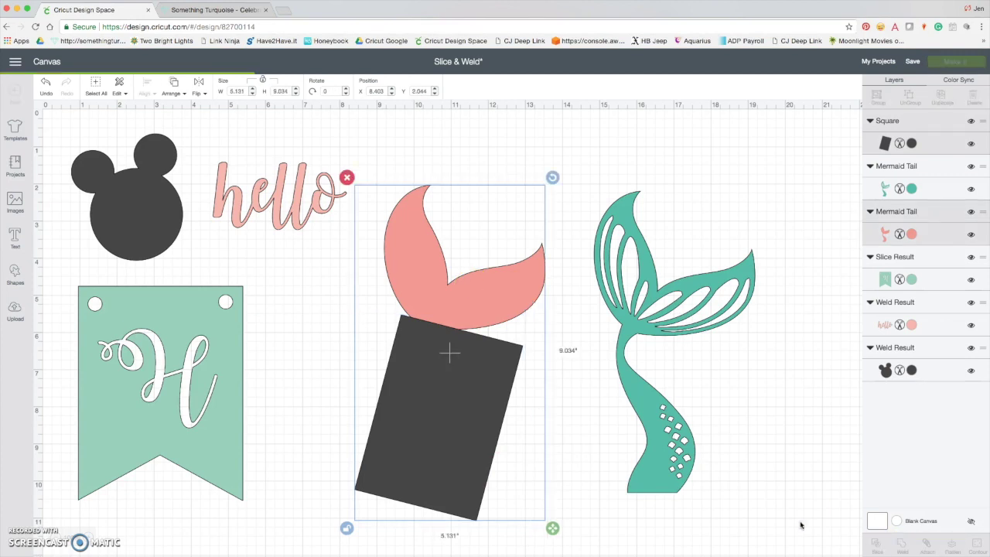
Slice the pink tail with the dark rectangle and delete the dark and lower pink pieces
click(877, 544)
click(474, 382)
key(Delete)
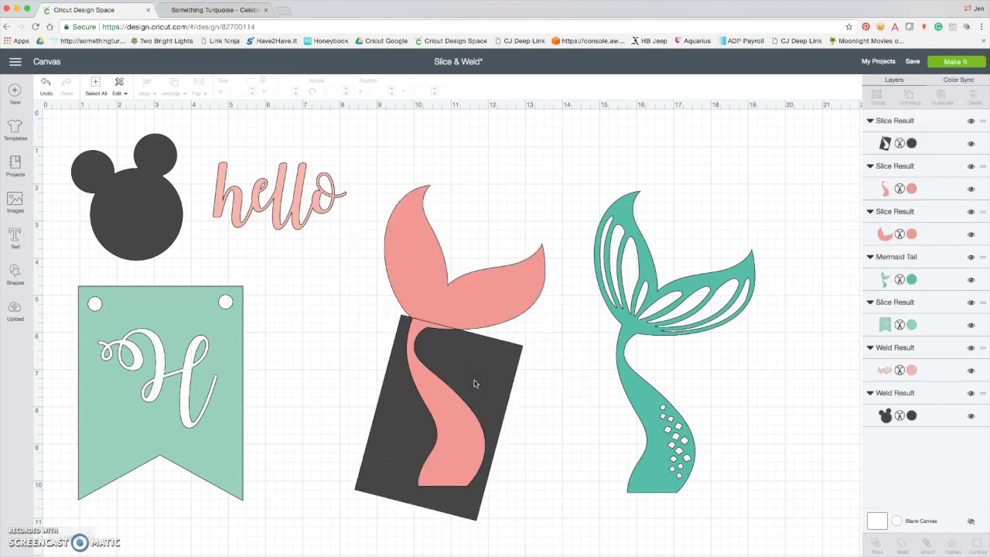
click(475, 384)
key(Delete)
click(464, 391)
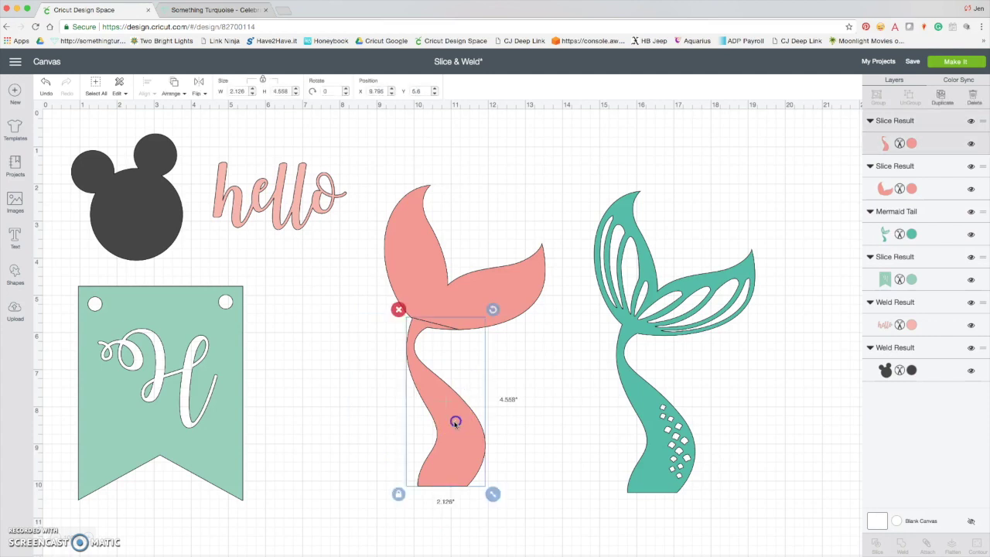
key(Delete)
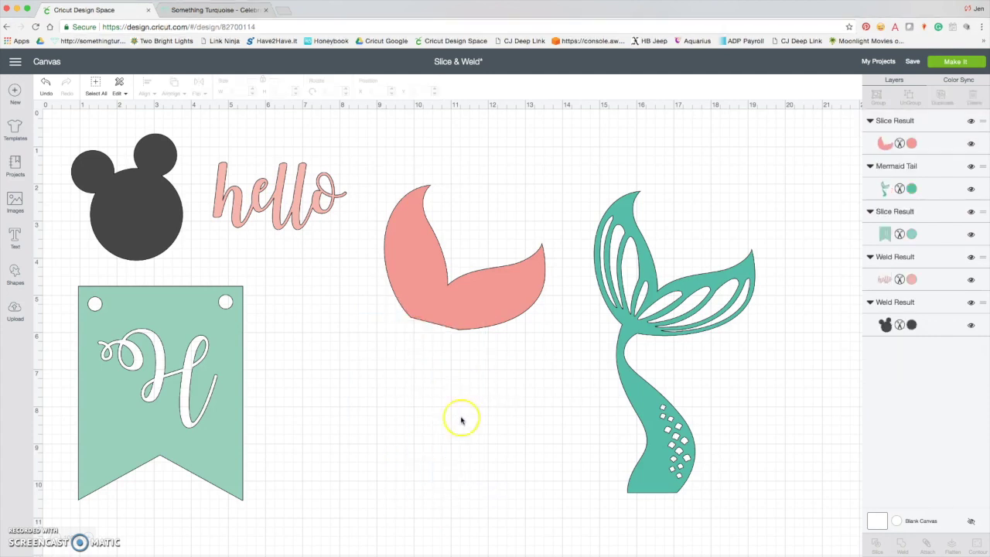
Enlarge the remaining pink fin and move the teal tail beneath it
click(479, 300)
drag(552, 336, 566, 348)
drag(656, 430, 452, 435)
Resize and nudge the pink fin until it fits over the teal tail's fin
click(464, 321)
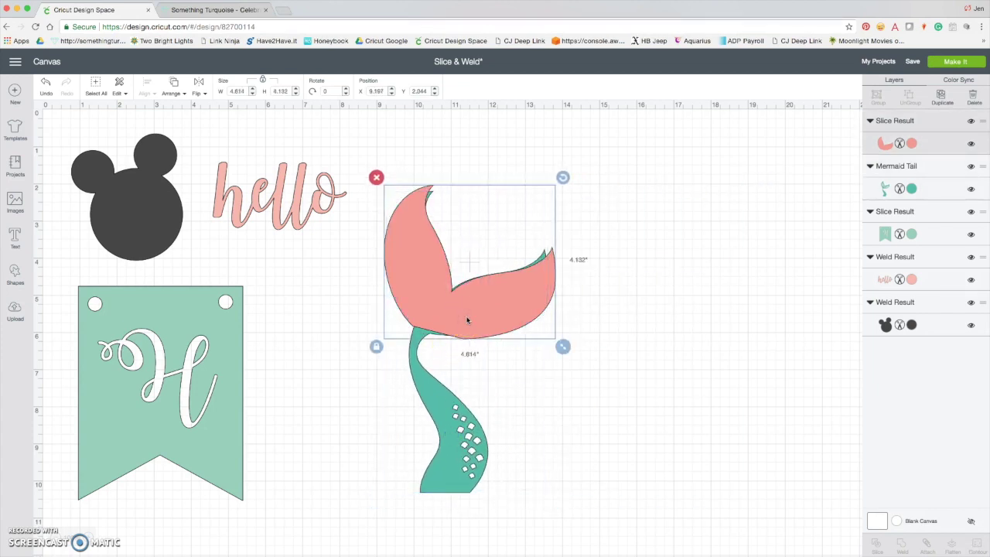
click(467, 319)
drag(562, 347, 549, 341)
drag(488, 297, 491, 306)
mouse_move(551, 342)
mouse_down()
mouse_move(536, 348)
mouse_move(548, 343)
mouse_up()
drag(487, 316, 490, 317)
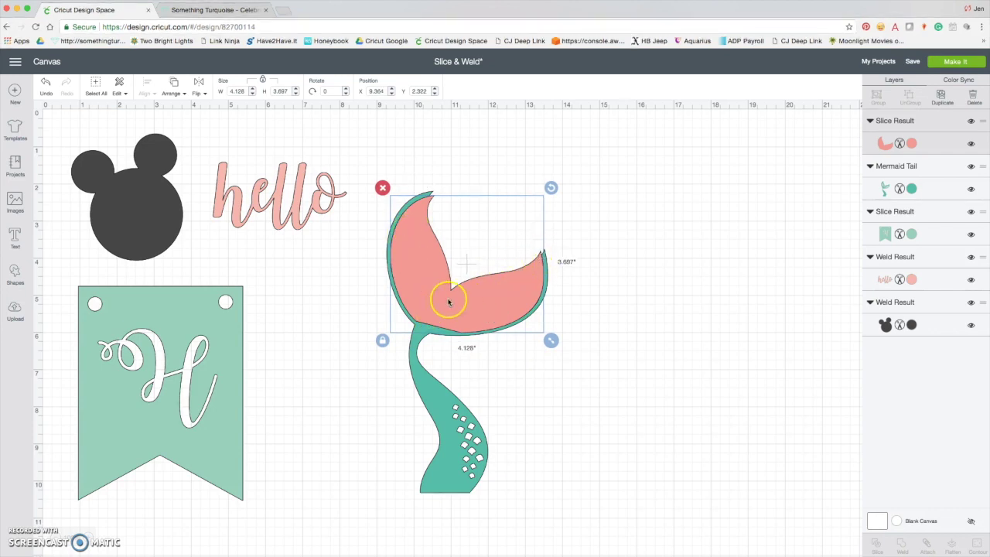
Weld the Mermaid Tail group into one solid teal tail
click(924, 166)
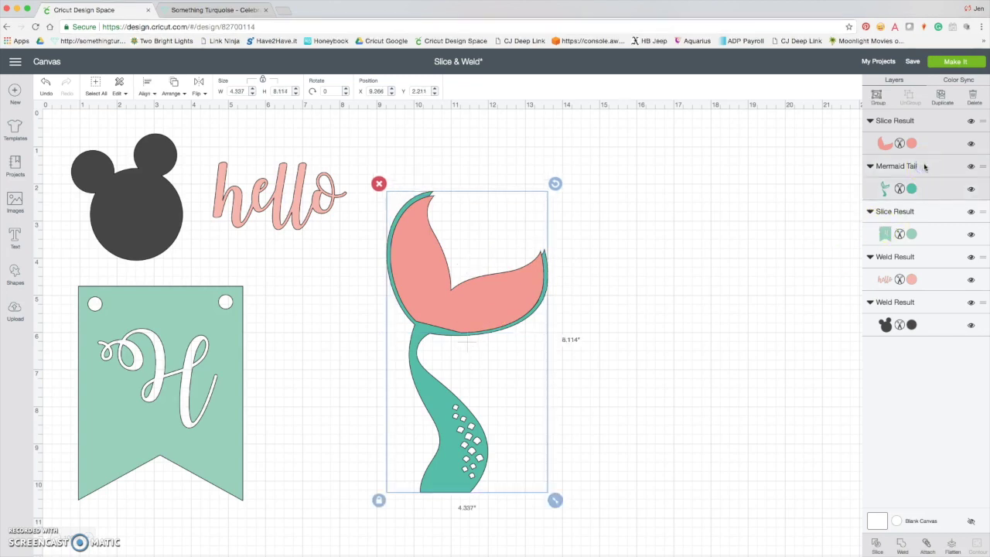
click(900, 544)
click(500, 301)
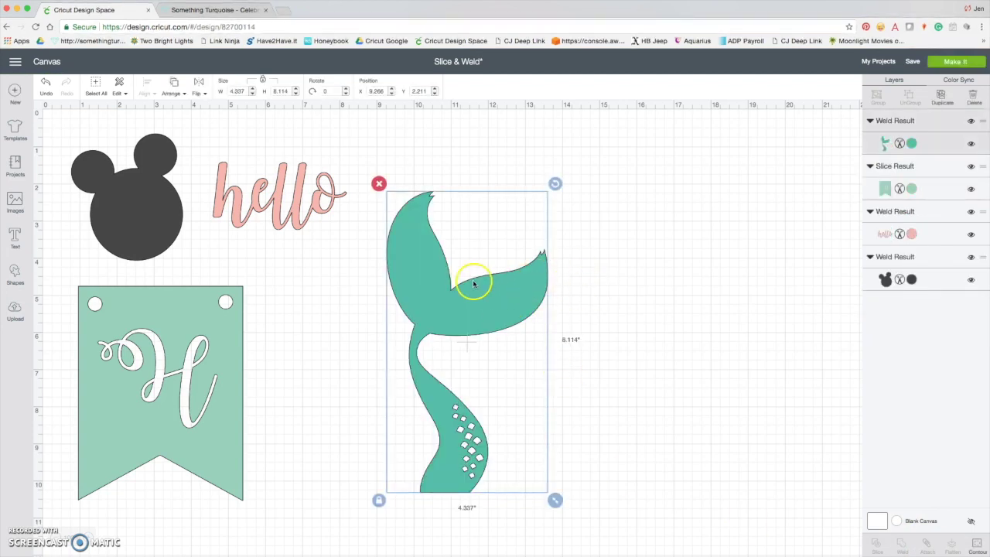
Enlarge the welded tail to about 5.881 × 11.003 in and move it to the canvas top
drag(554, 499, 623, 537)
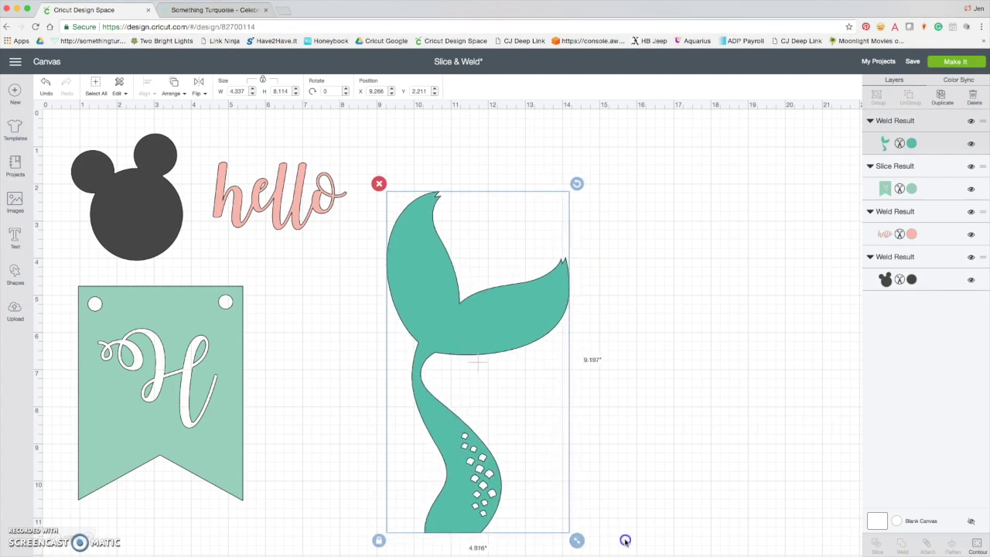
drag(498, 325, 541, 277)
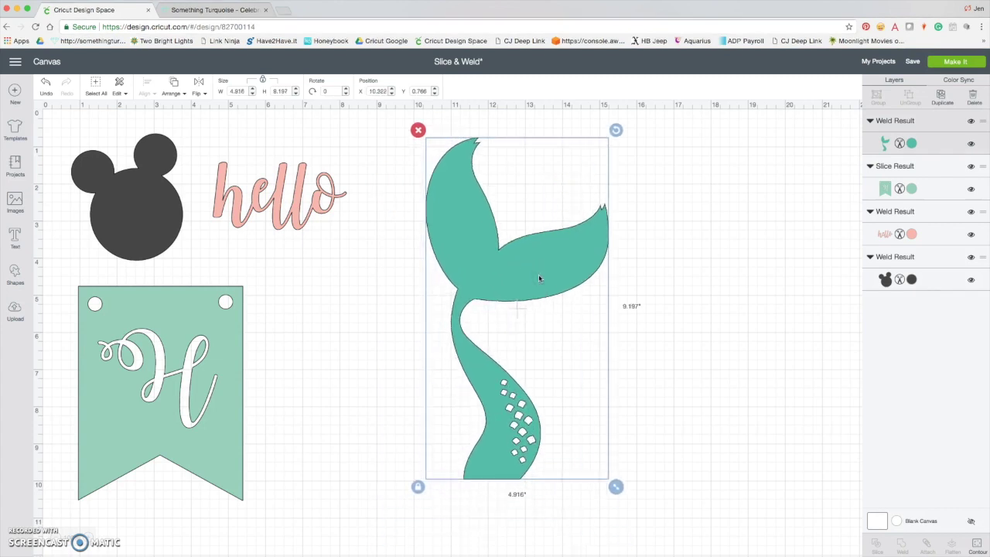
drag(539, 277, 533, 291)
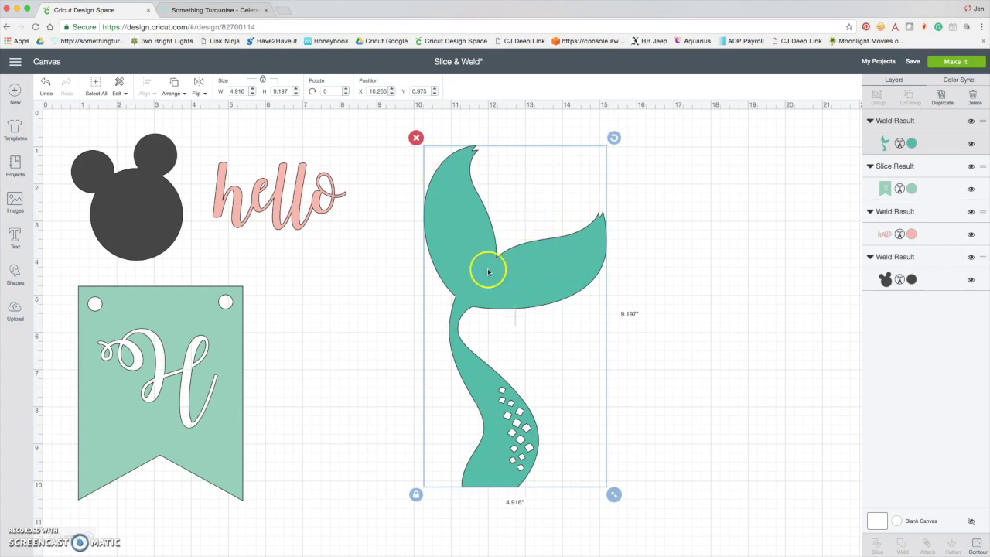
click(641, 405)
click(535, 435)
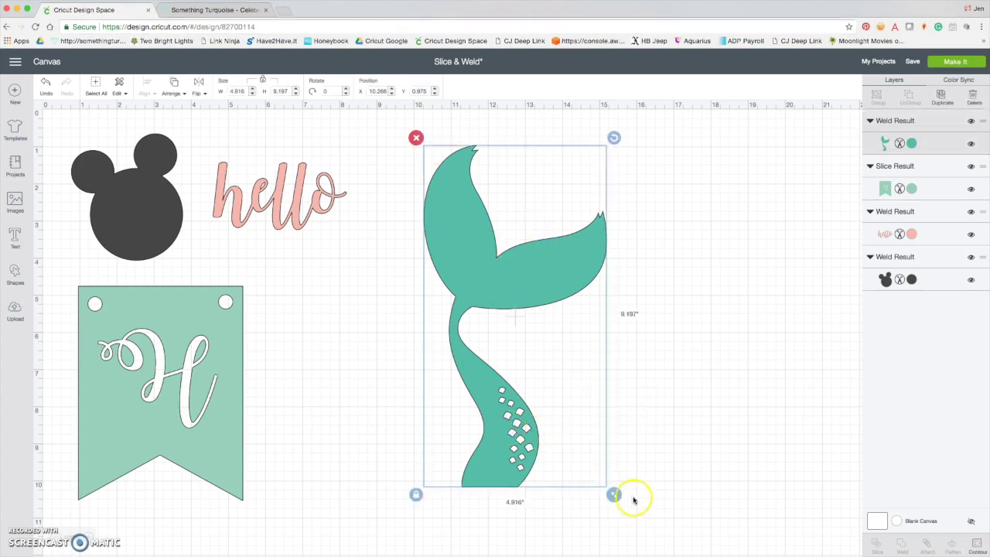
drag(614, 494, 642, 540)
drag(559, 517, 616, 462)
drag(607, 512, 619, 526)
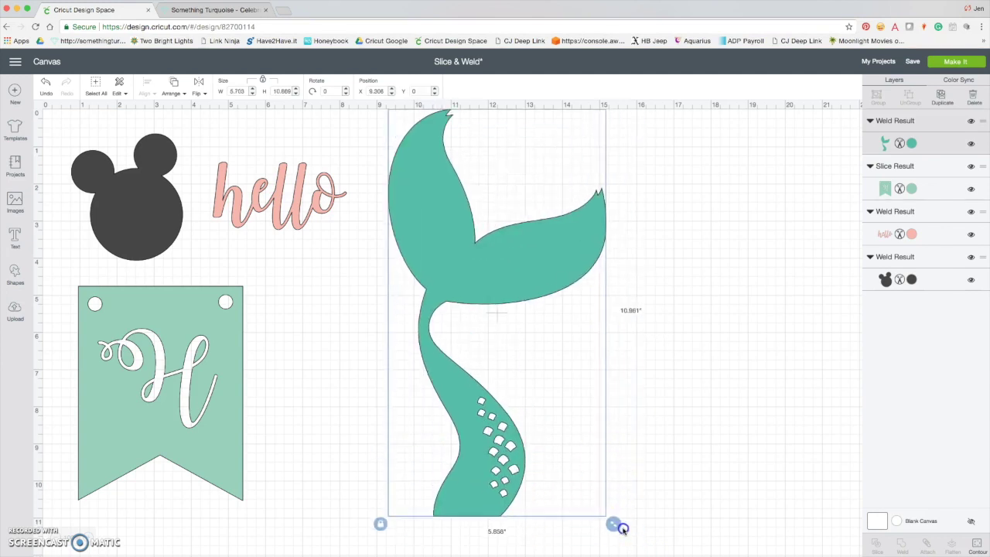
click(335, 361)
Add a small star on the tail's lower scales, slice it out and delete the leftover star
click(14, 274)
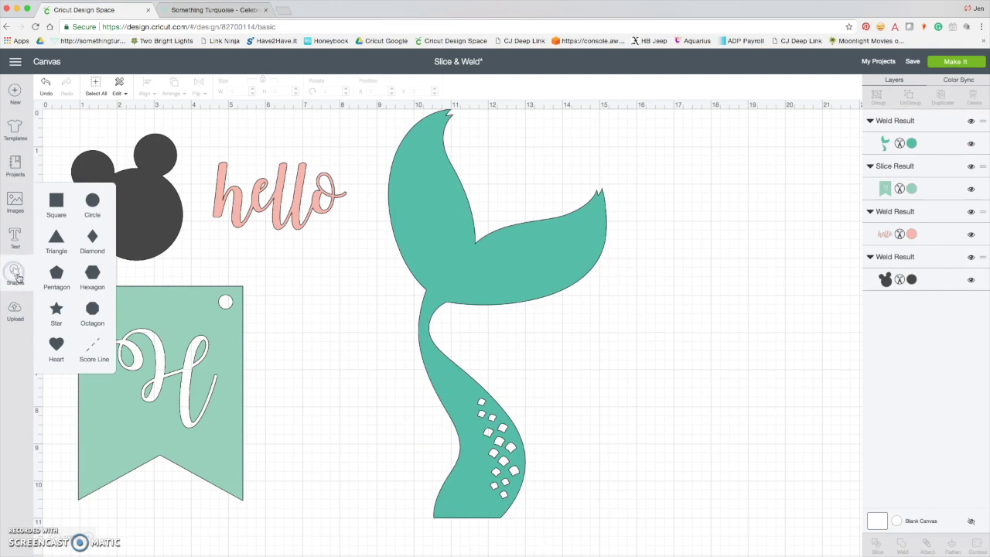
click(55, 309)
drag(317, 386, 492, 501)
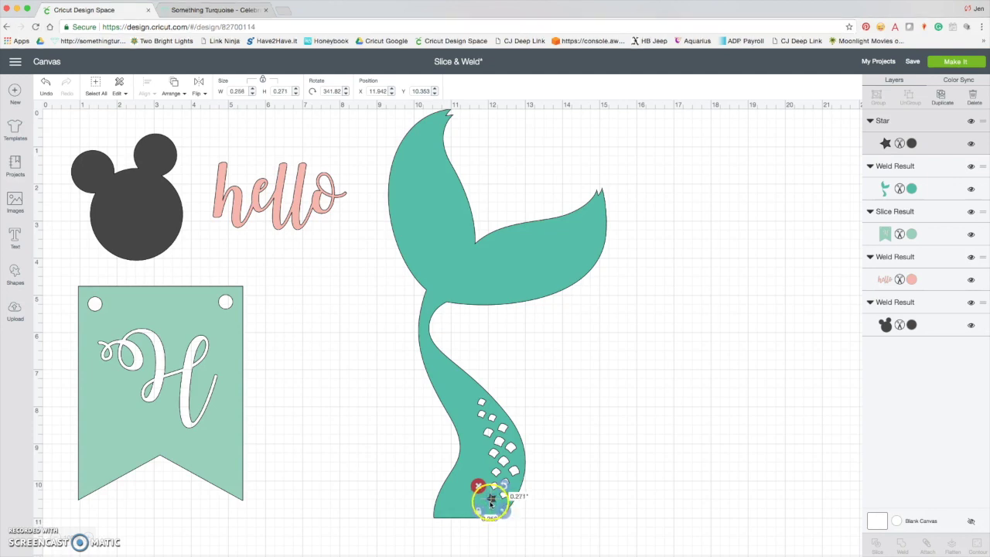
click(482, 462)
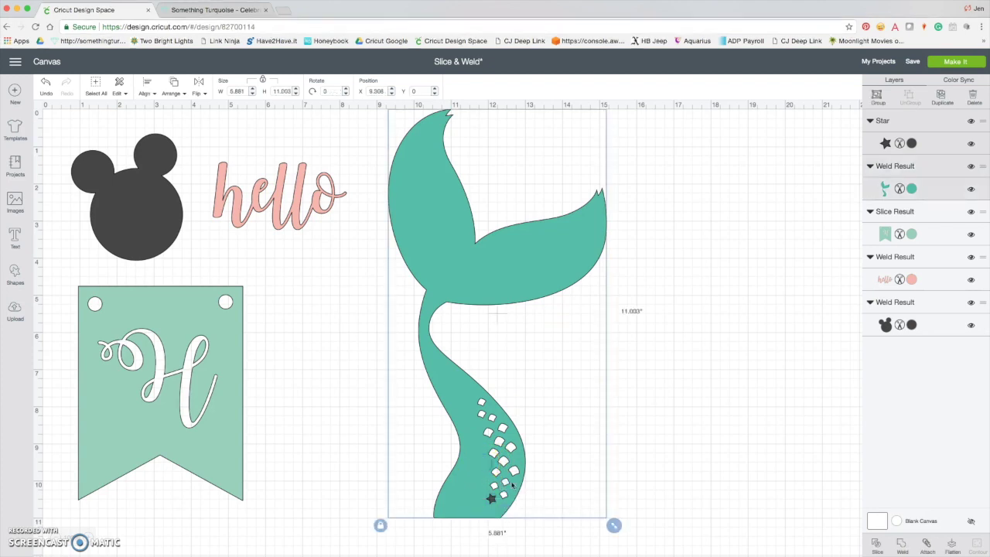
click(875, 548)
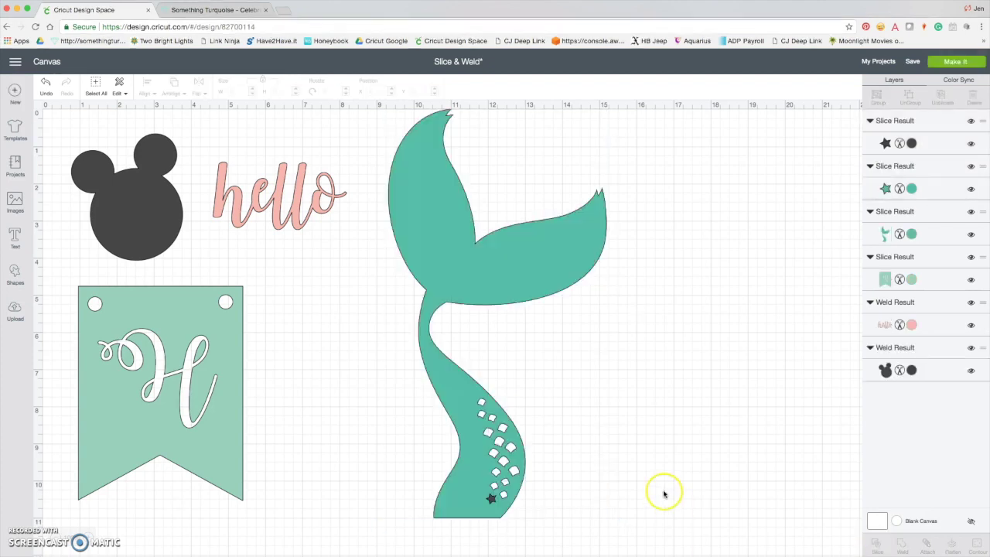
click(890, 128)
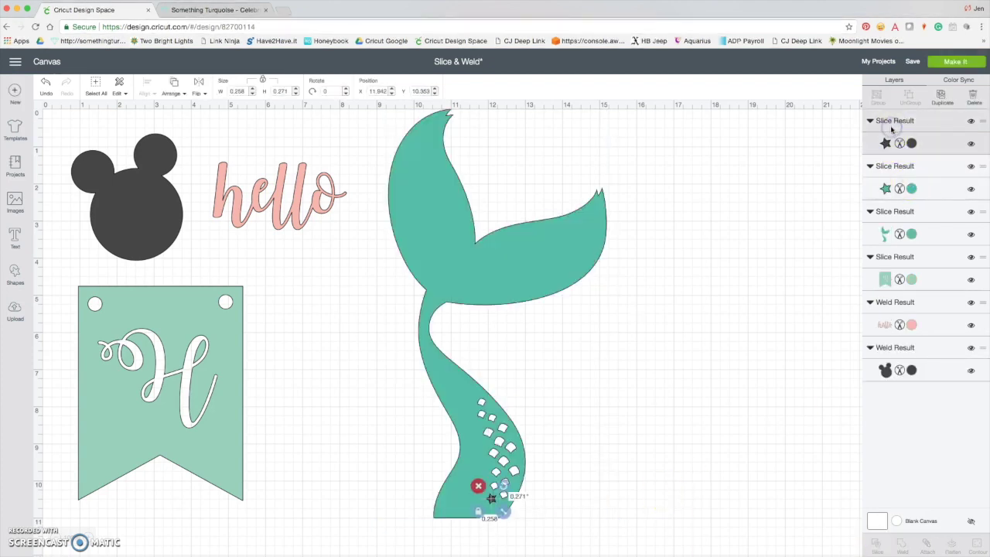
key(Delete)
click(891, 126)
Slice a second small star out of the tail just above the scales and delete both leftovers
key(Delete)
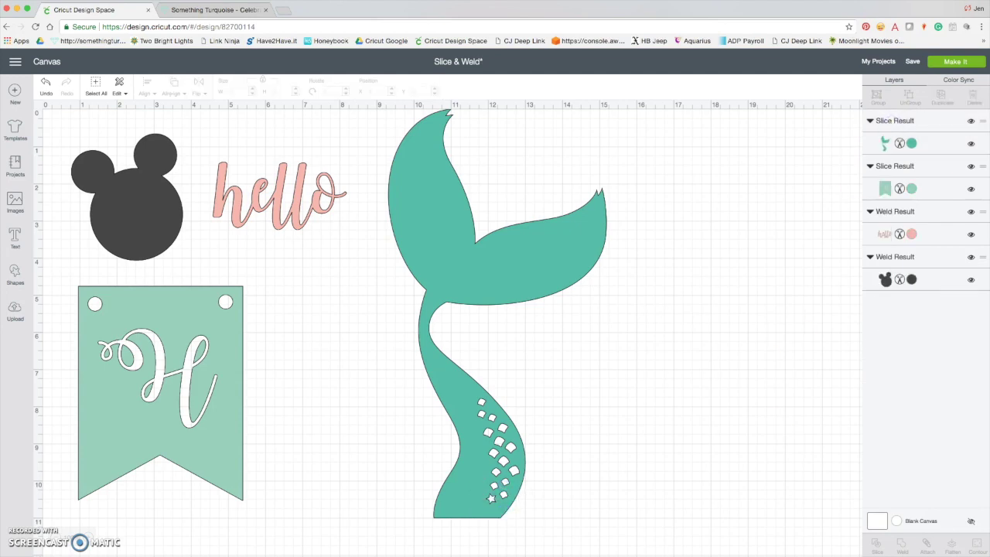
click(15, 273)
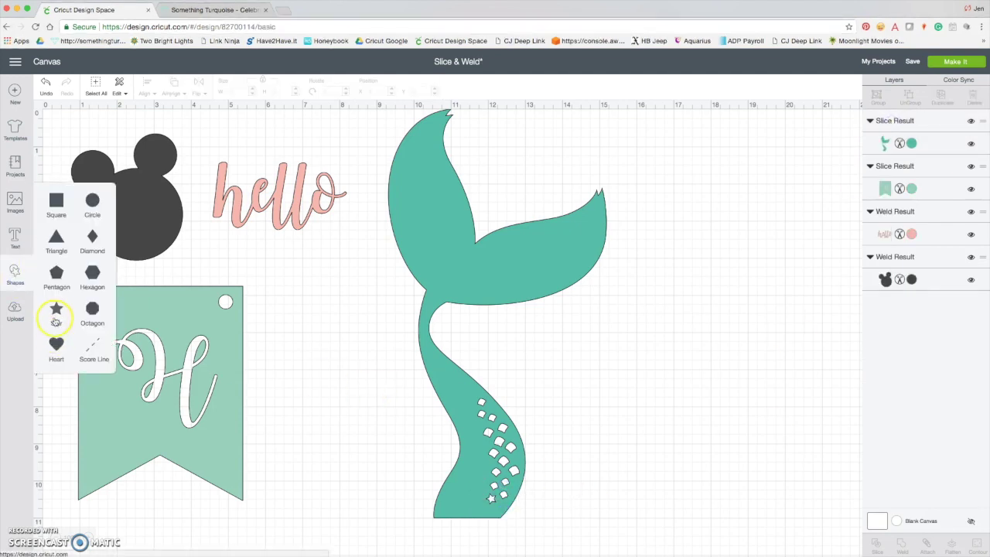
click(55, 313)
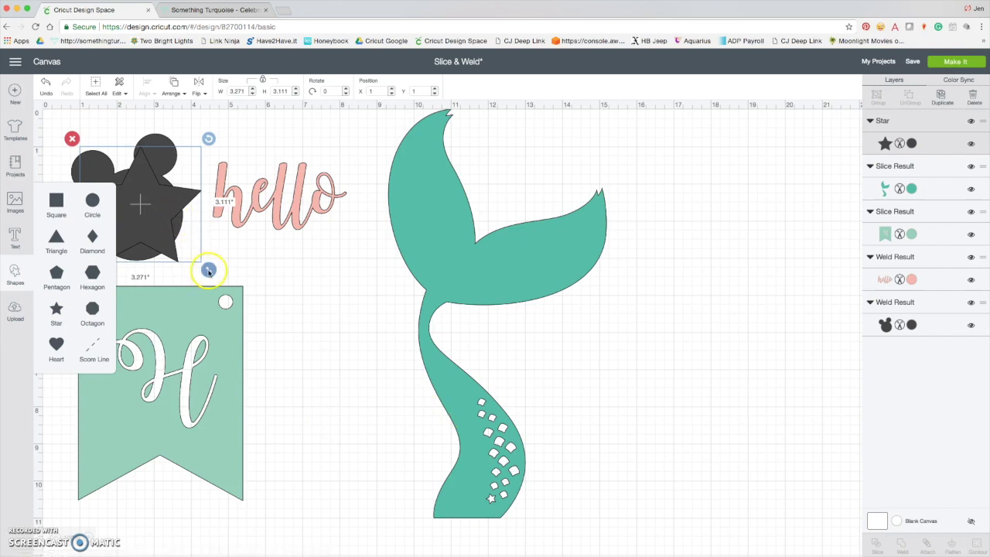
drag(208, 270, 485, 381)
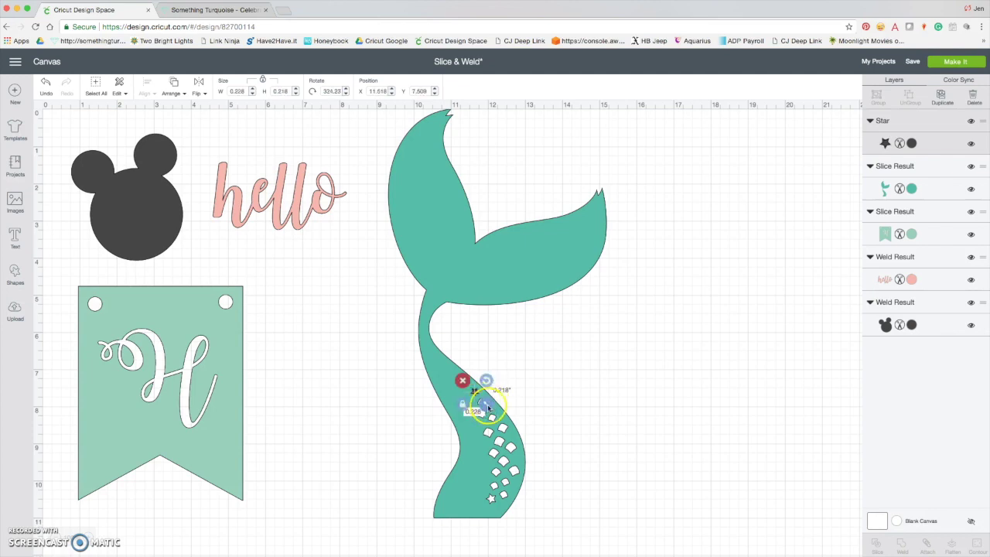
click(476, 484)
click(876, 544)
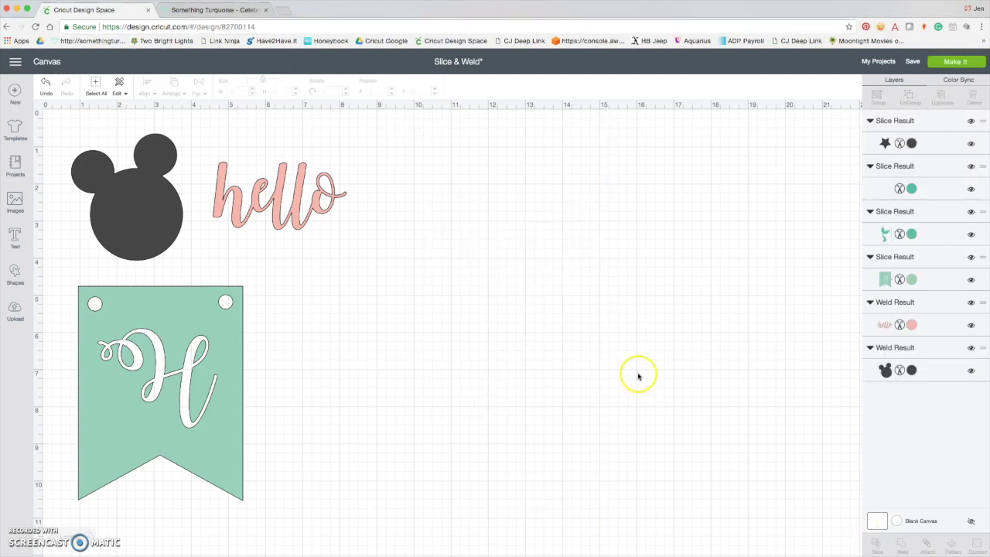
click(901, 122)
key(Delete)
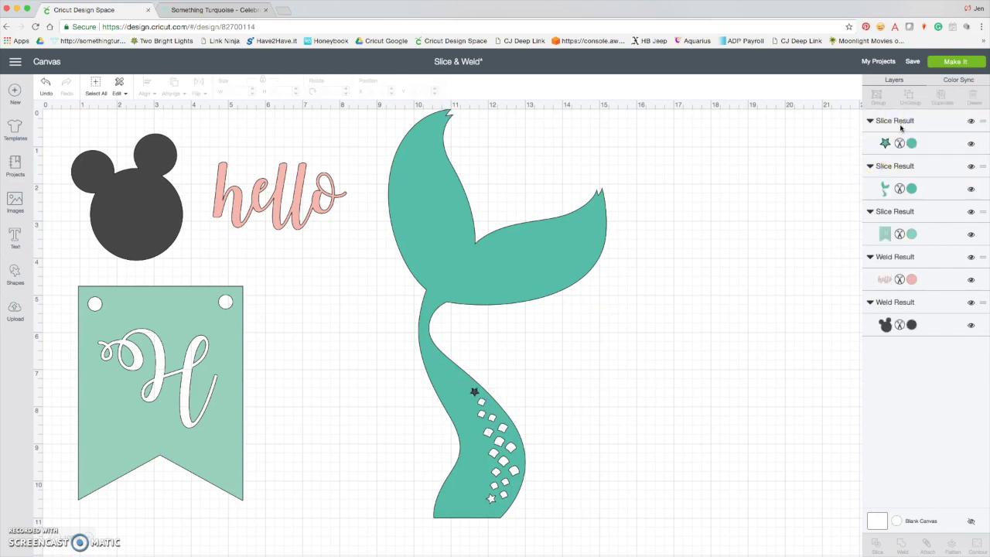
click(901, 122)
key(Delete)
click(489, 497)
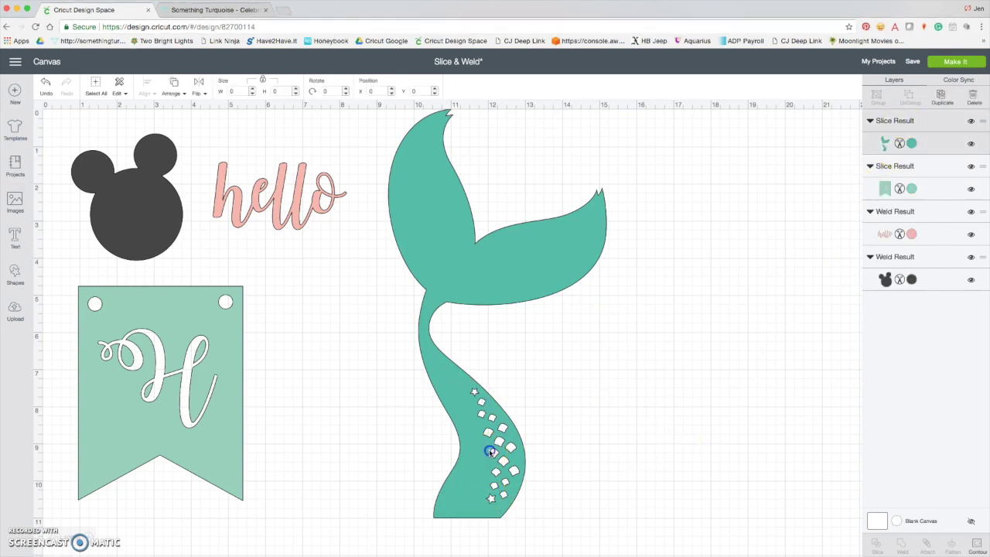
Resize the star-cut tail to about 4.055 × 7.586 in, positioned right of 'hello'
drag(611, 535, 469, 342)
drag(442, 293, 453, 383)
click(494, 488)
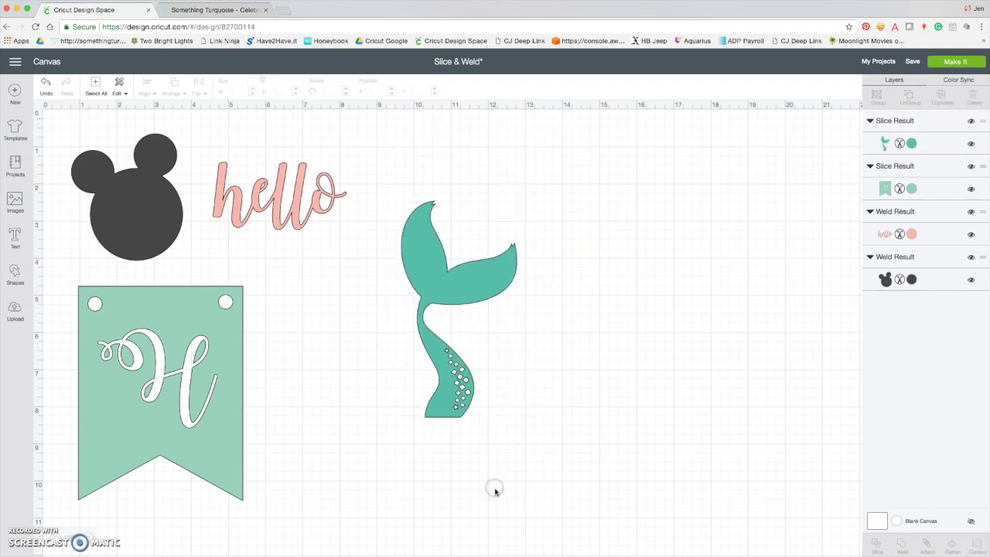
click(463, 293)
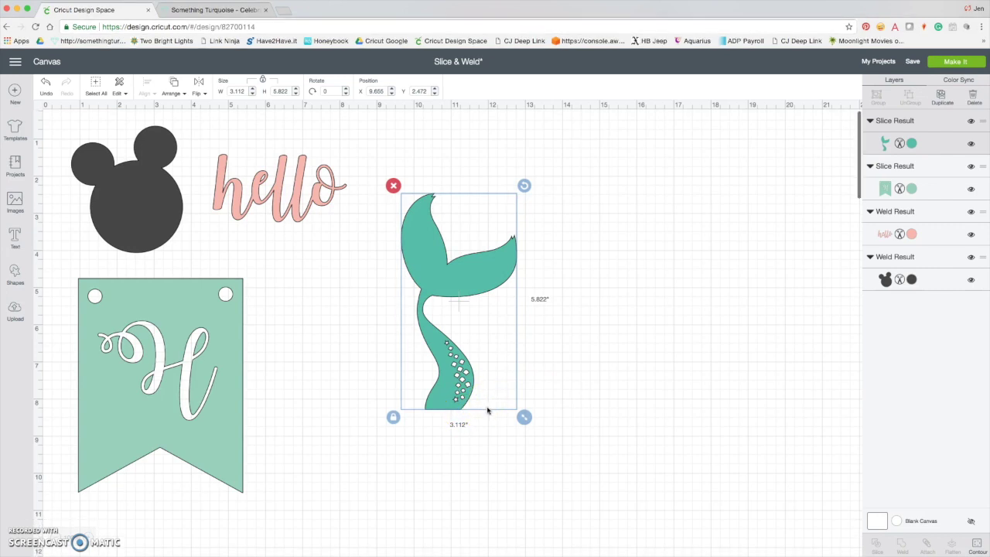
drag(449, 396, 436, 347)
drag(506, 377, 551, 442)
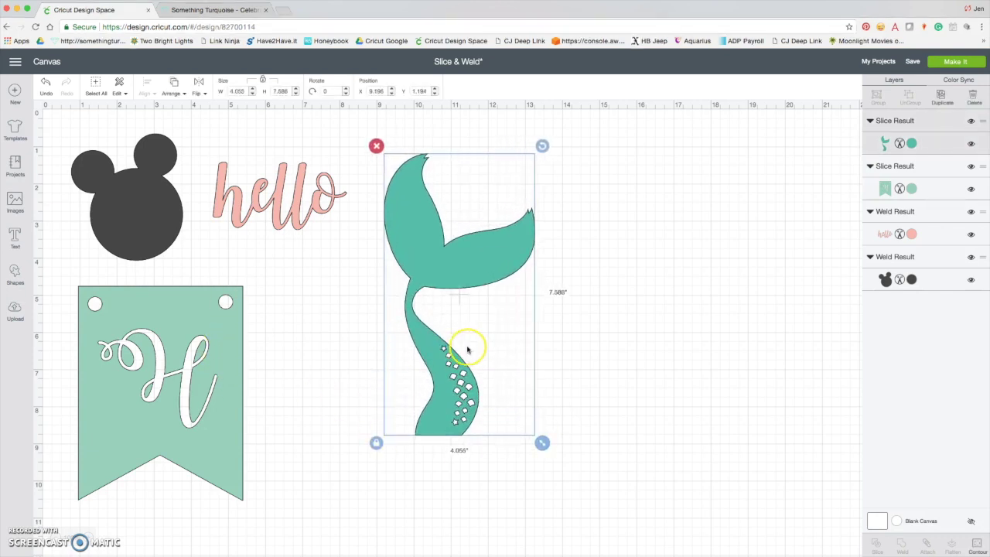